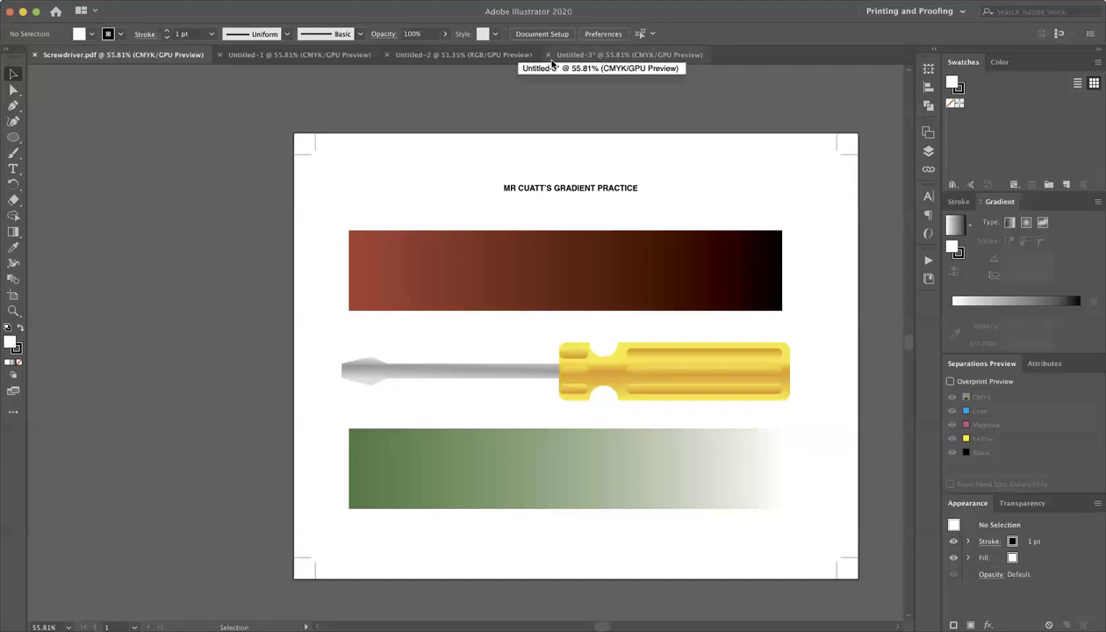
# Bring the blank Untitled-2 document forward in place of the Screwdriver.pdf practice sheet.
pyautogui.click(480, 55)
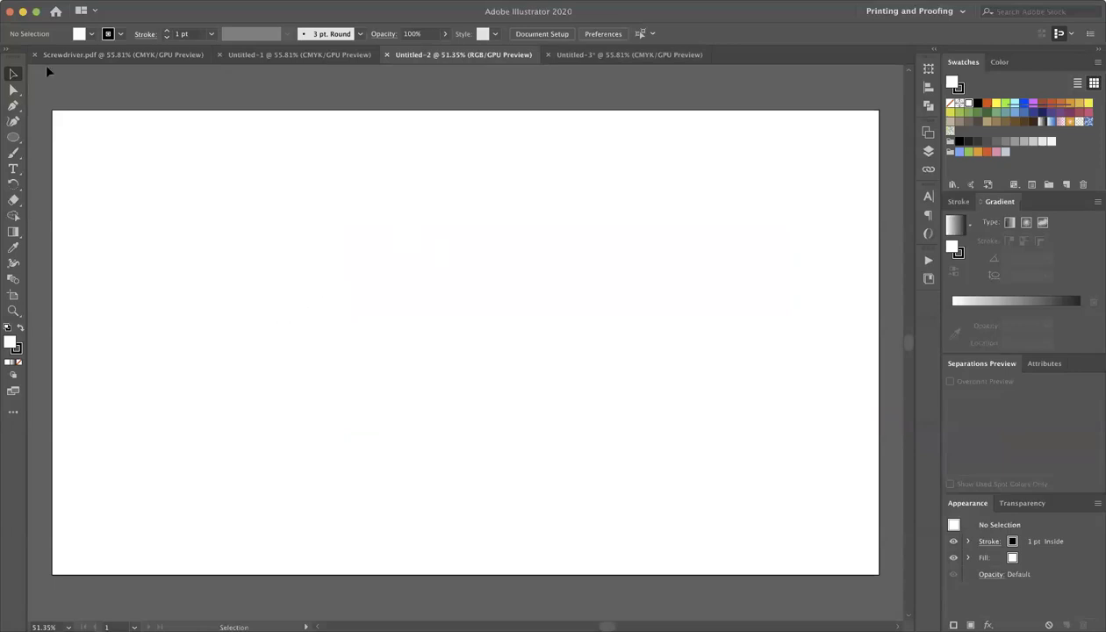
# Draw a wide rectangle across the upper part of the artboard with the Rectangle Tool.
pyautogui.click(14, 138)
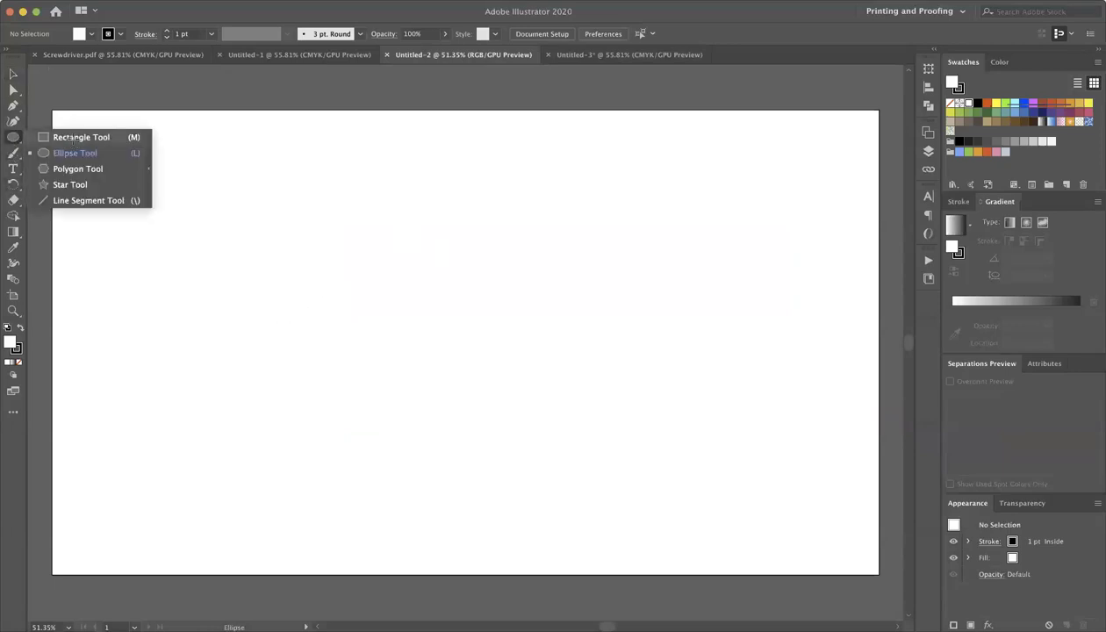
pyautogui.click(77, 137)
pyautogui.moveTo(173, 161)
pyautogui.mouseDown()
pyautogui.moveTo(558, 322)
pyautogui.moveTo(720, 311)
pyautogui.mouseUp()
# Alt-drag a copy of the rectangle directly below the original and deselect it.
pyautogui.press('v')
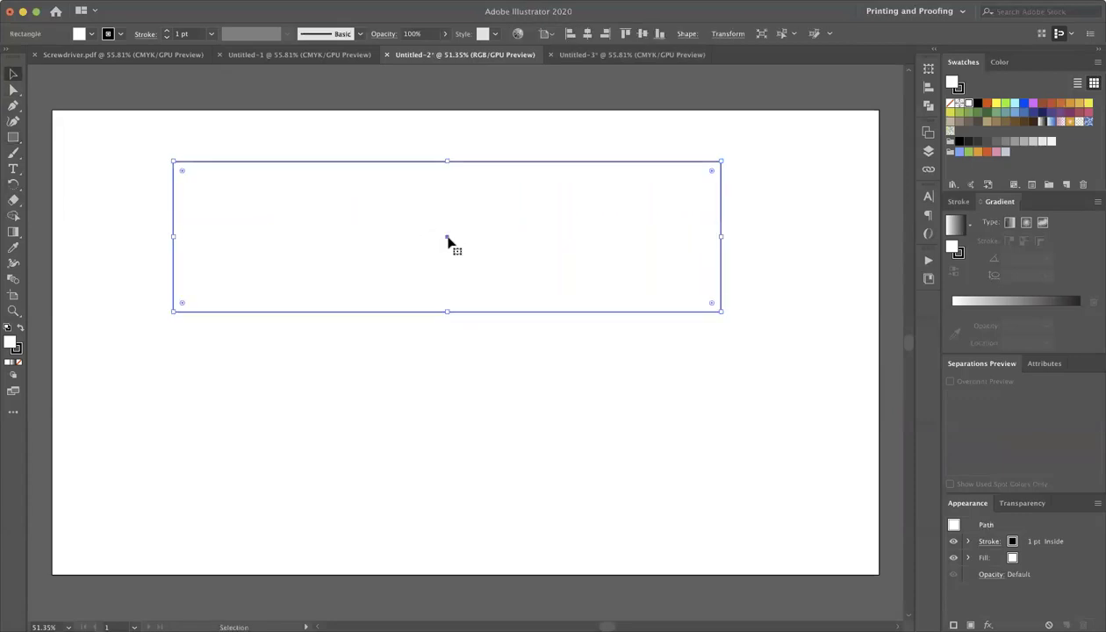
pyautogui.moveTo(452, 244); pyautogui.dragTo(469, 453)
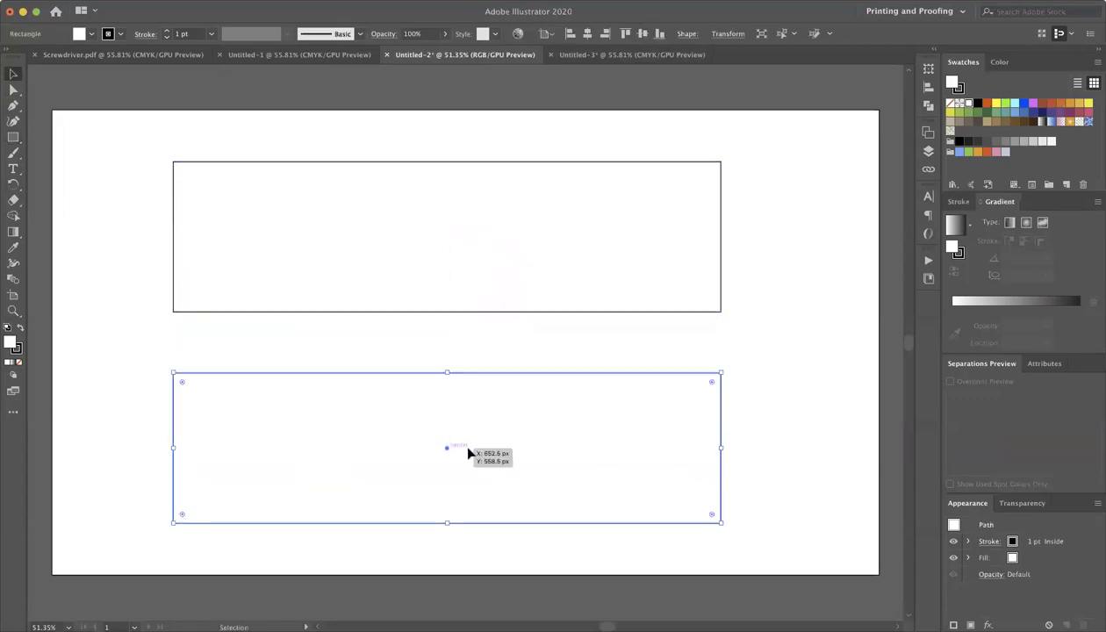
pyautogui.click(566, 349)
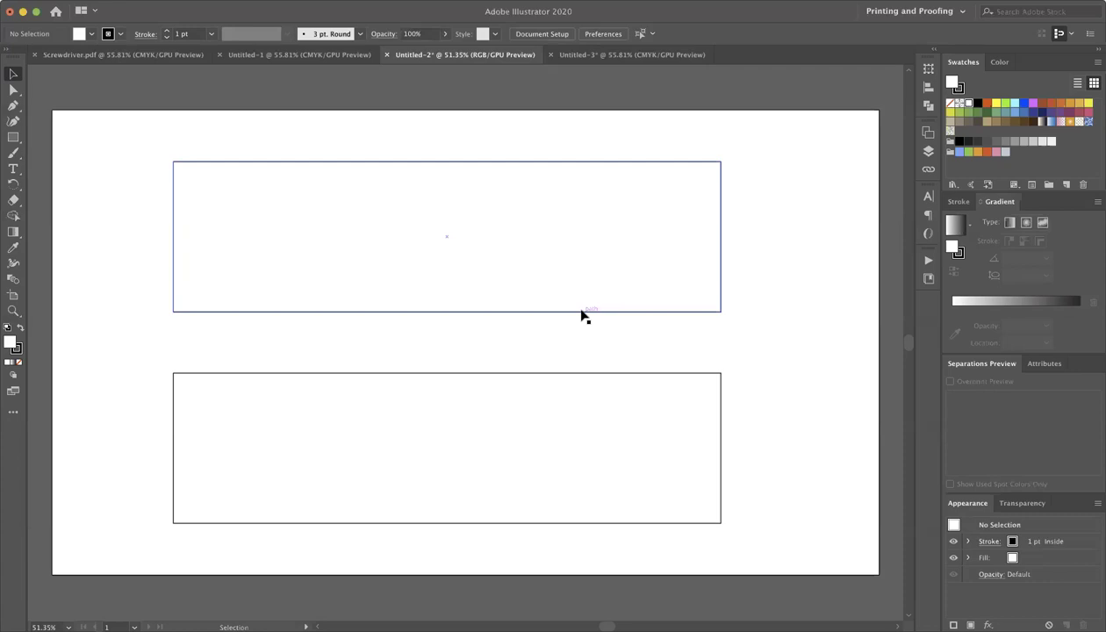
# Fill the top rectangle with a linear gradient from RGB Red to near black, then select the bottom rectangle.
pyautogui.click(692, 311)
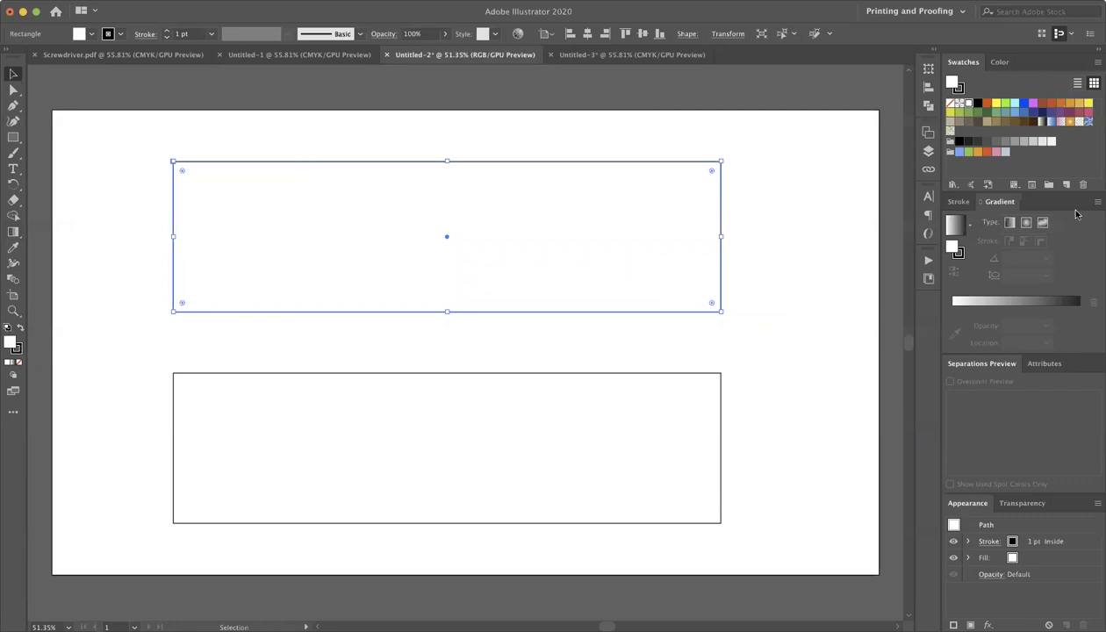
pyautogui.click(955, 225)
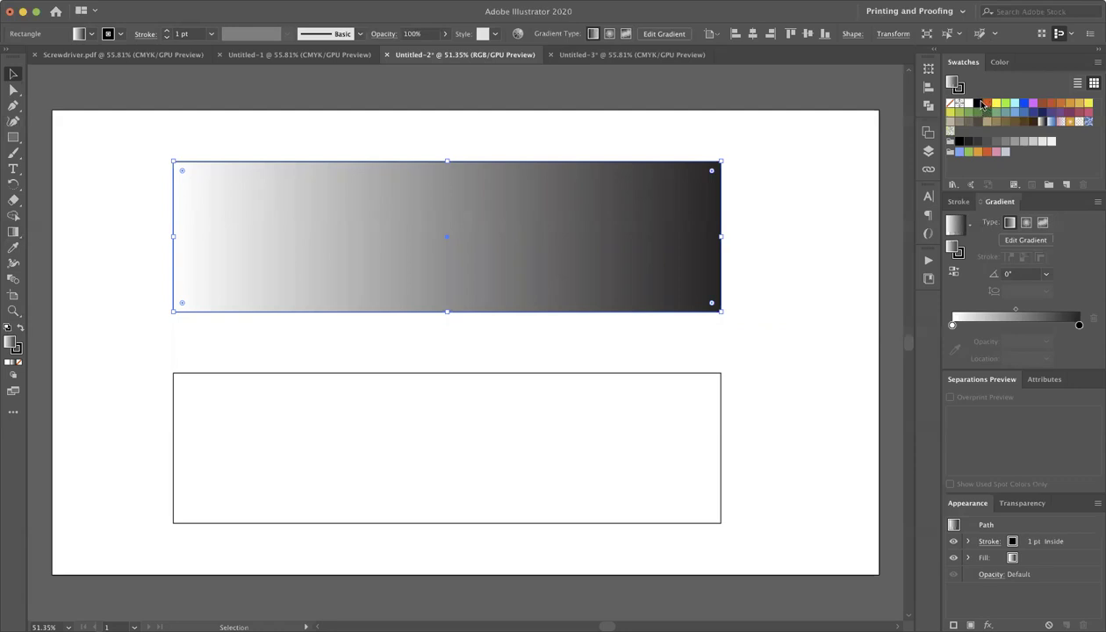
pyautogui.moveTo(987, 105); pyautogui.dragTo(951, 325)
pyautogui.click(711, 140)
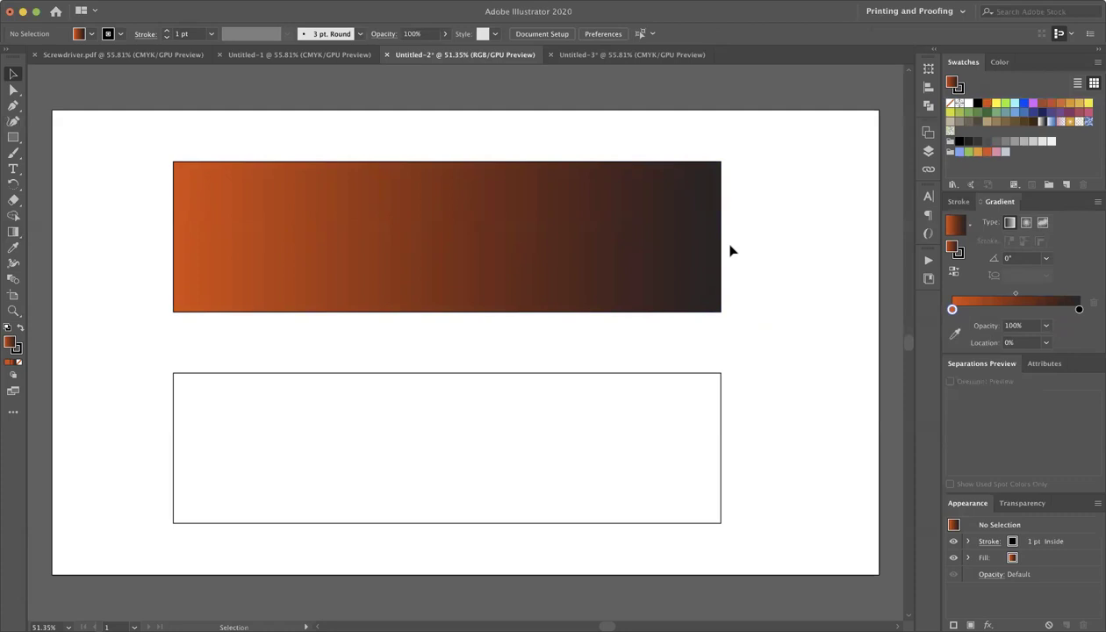
pyautogui.click(713, 373)
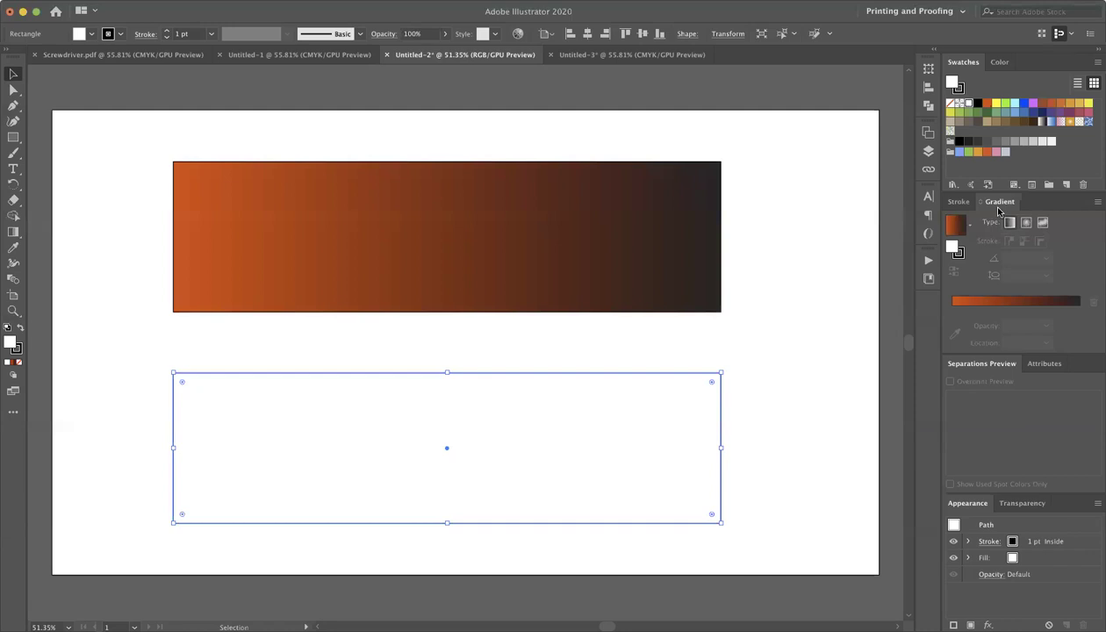
# Give the bottom rectangle a linear gradient with a blue left stop and an RGB Red right stop.
pyautogui.click(955, 225)
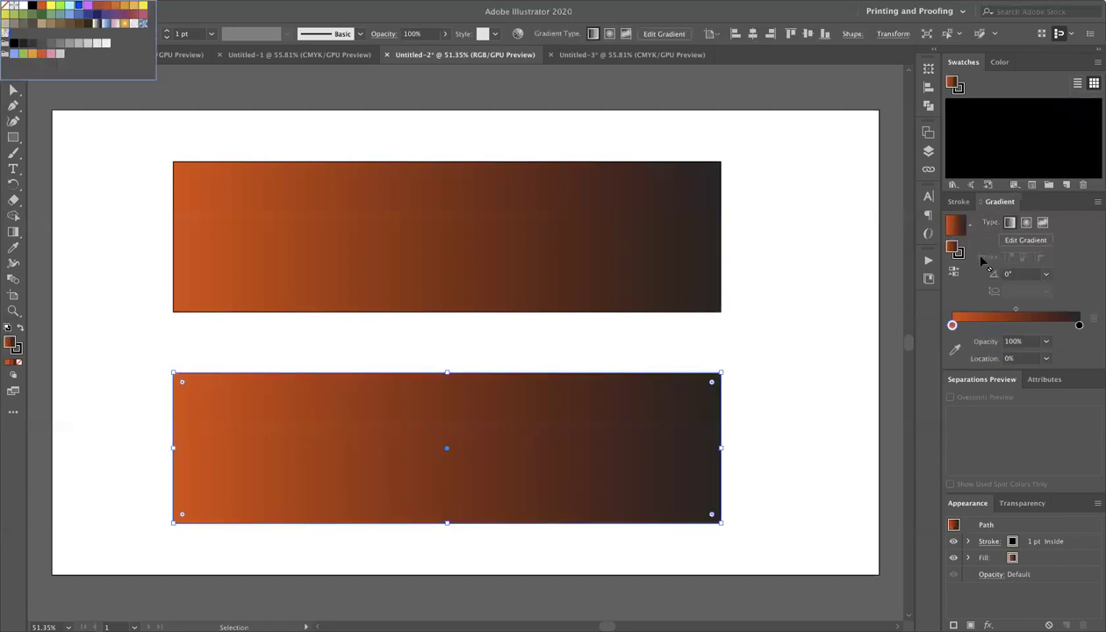
pyautogui.moveTo(1022, 103); pyautogui.dragTo(951, 324)
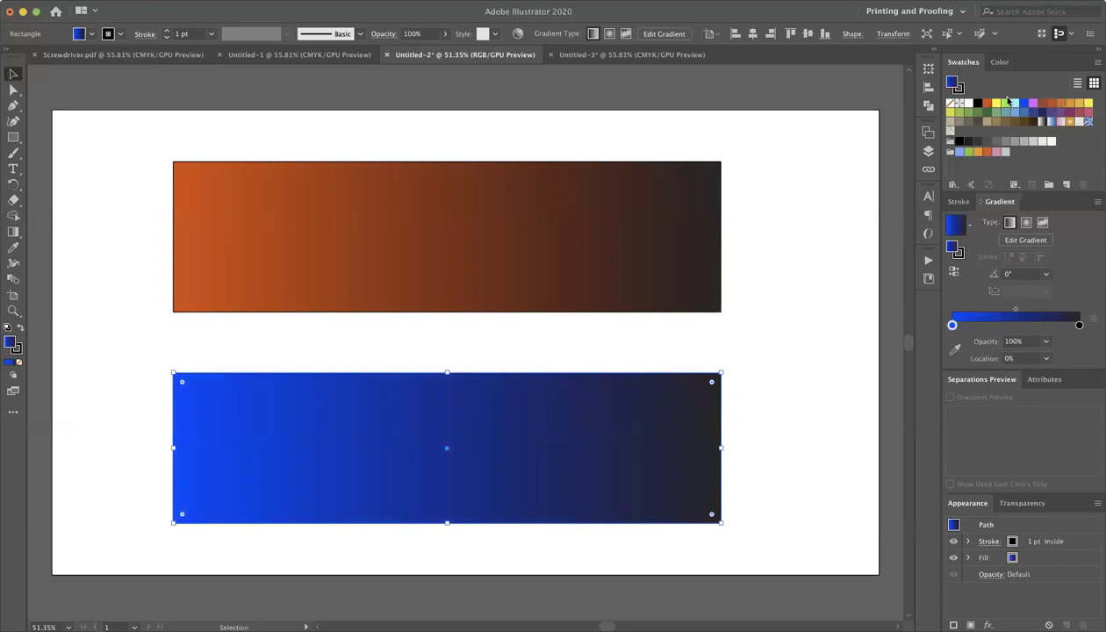
pyautogui.moveTo(986, 103); pyautogui.dragTo(1078, 324)
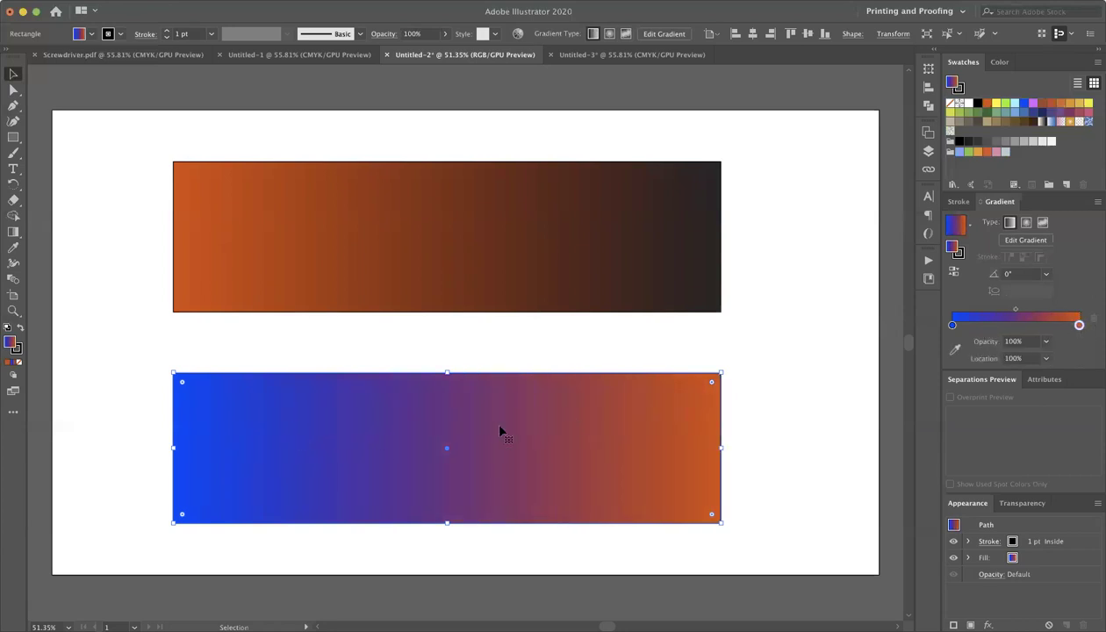
pyautogui.click(789, 326)
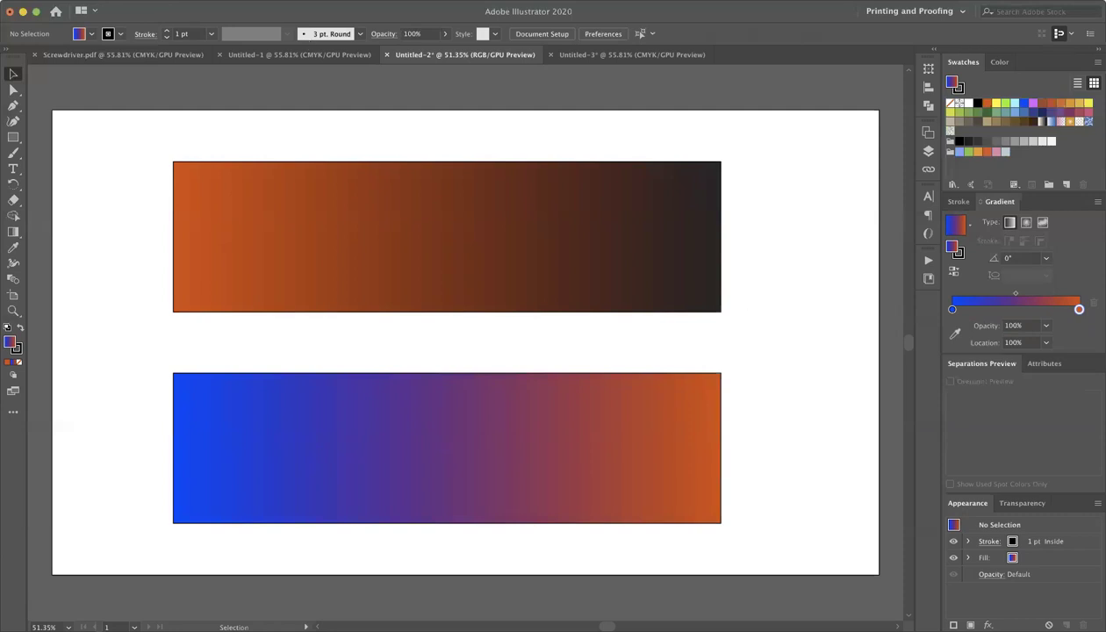
# Set File > Document Color Mode to CMYK Color, then revert to RGB to compare the gradients.
pyautogui.click(53, 7)
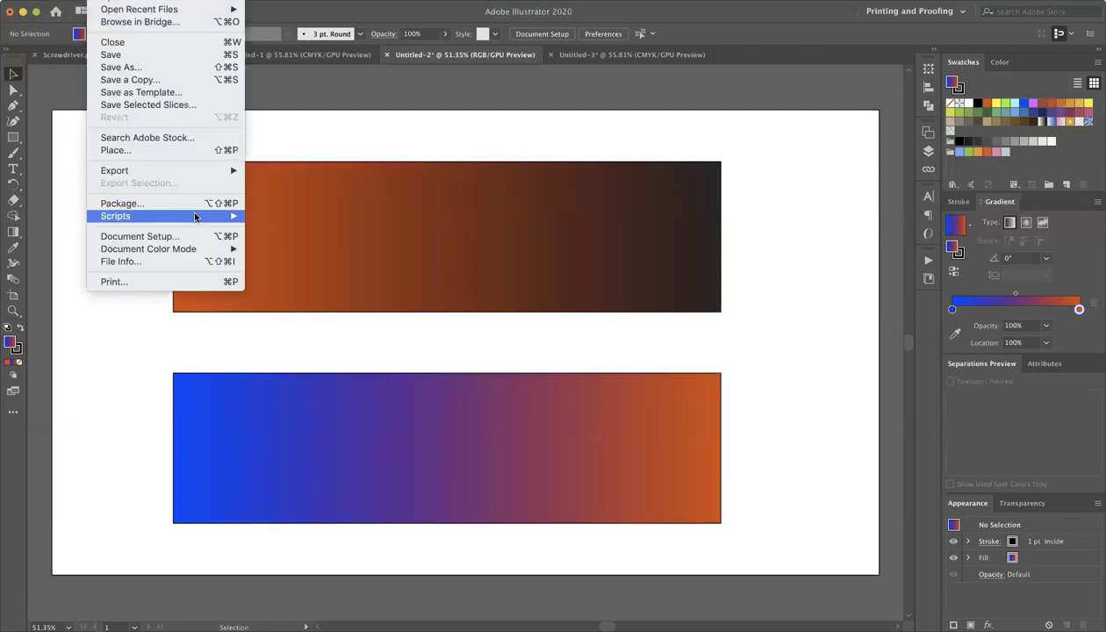
pyautogui.moveTo(198, 249)
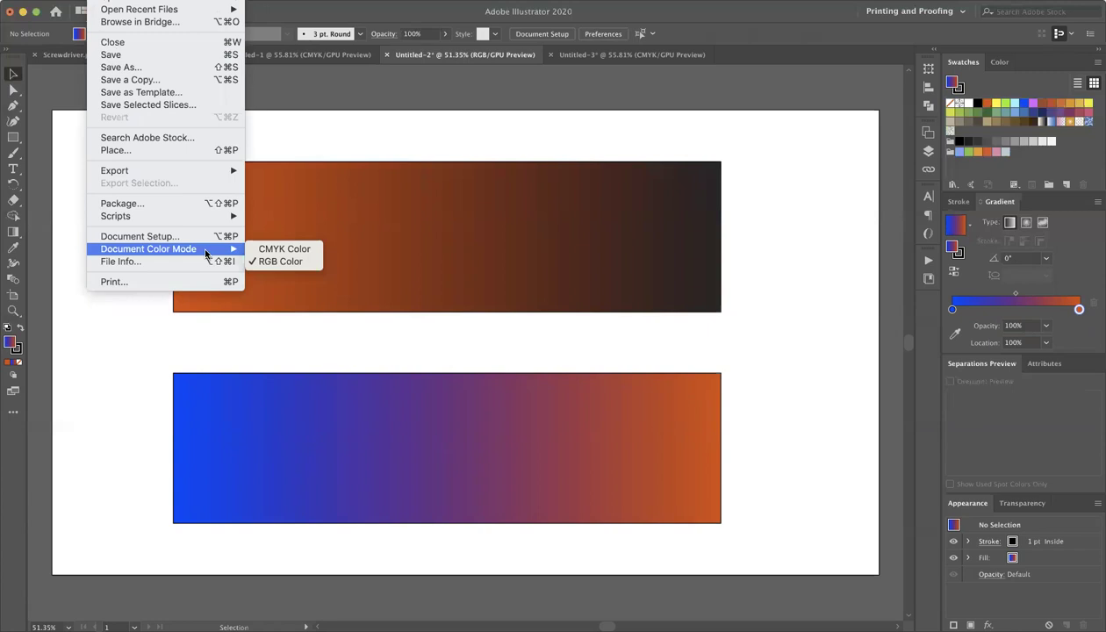
pyautogui.click(274, 251)
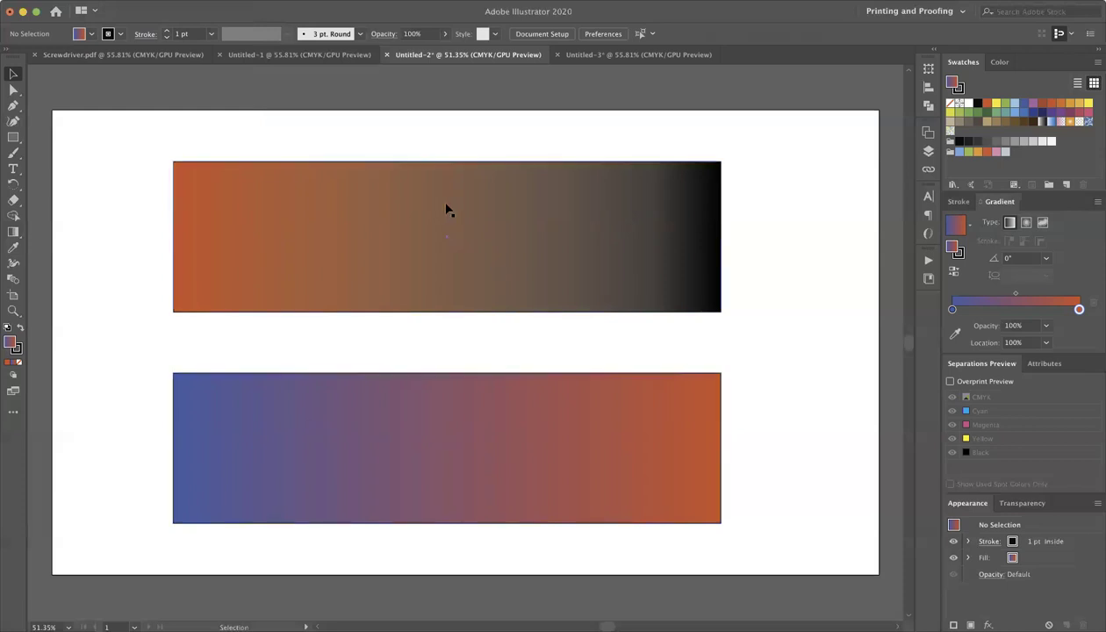
pyautogui.press('super+shift+alt+r')
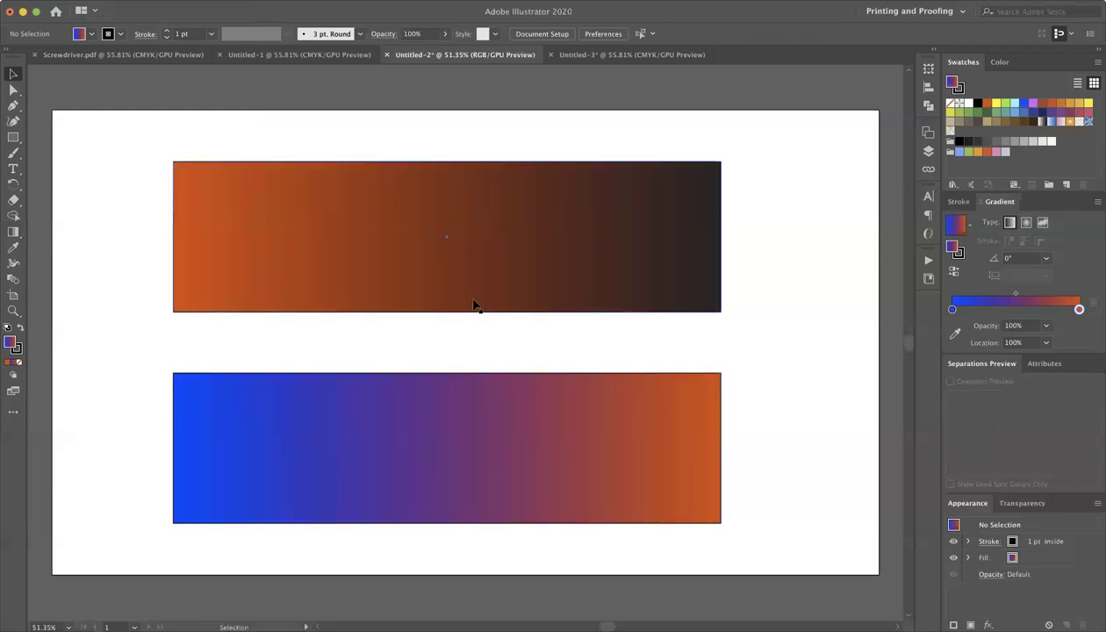
pyautogui.press('super+shift+alt+c')
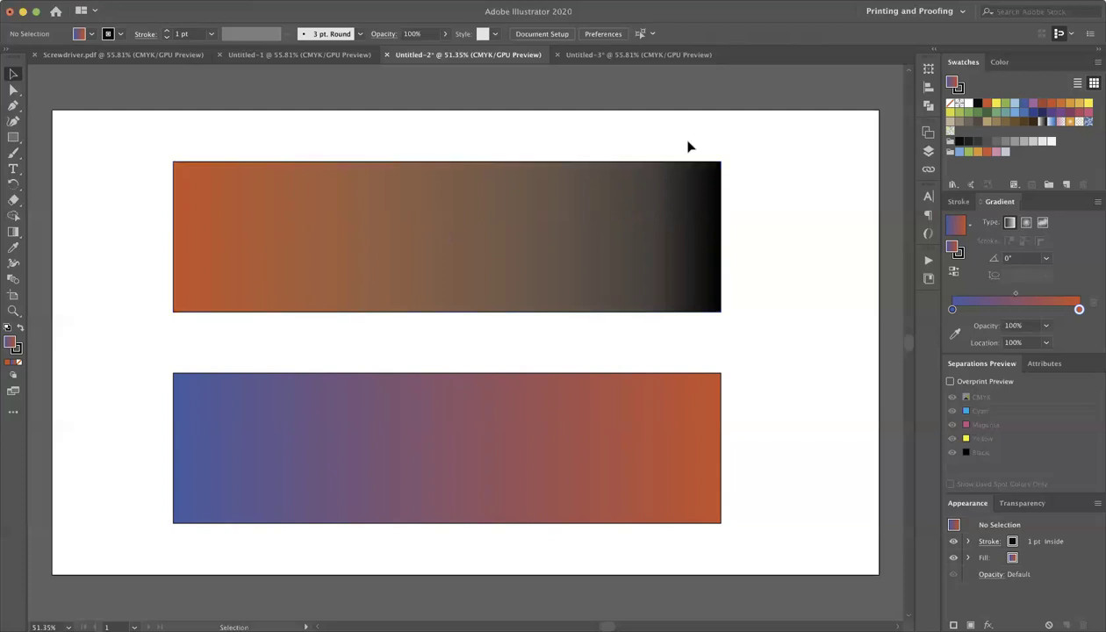
pyautogui.doubleClick(987, 103)
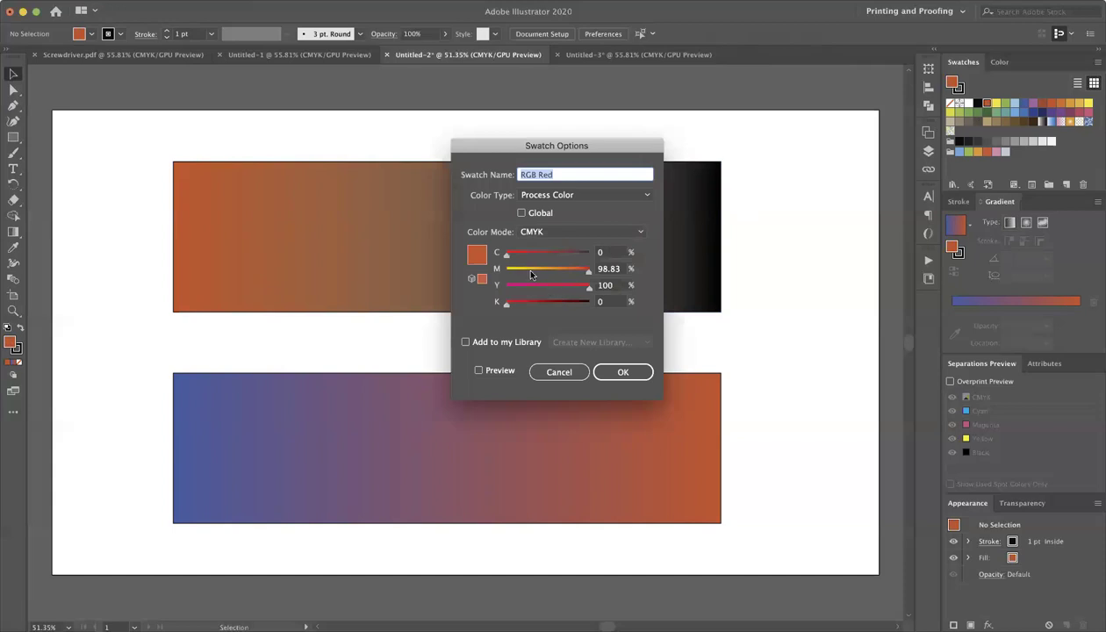
pyautogui.click(526, 232)
pyautogui.click(535, 260)
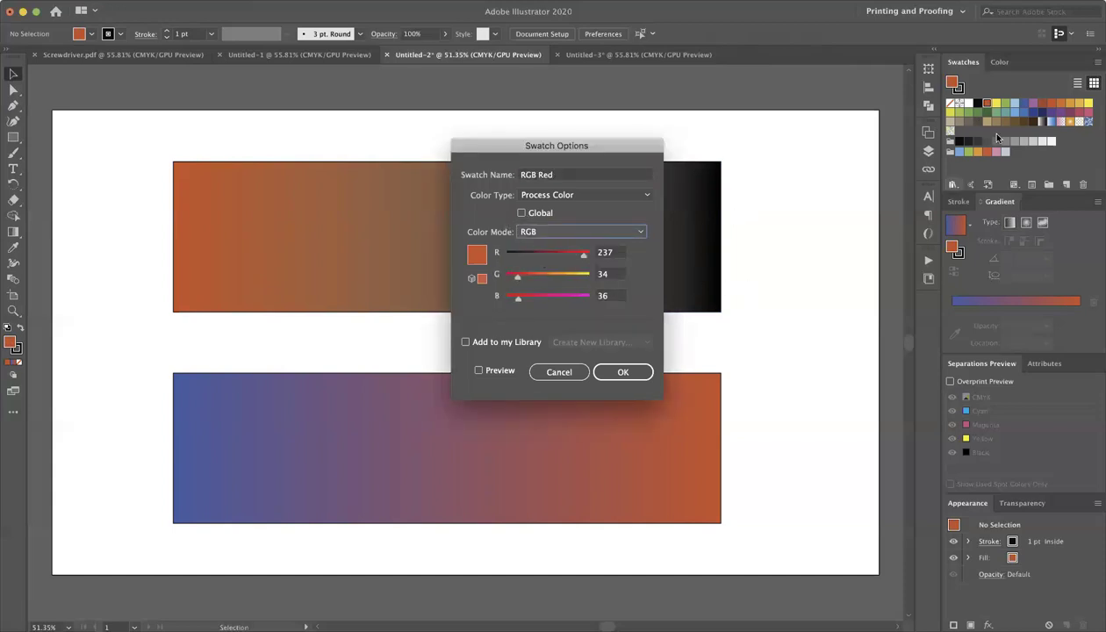
pyautogui.click(568, 372)
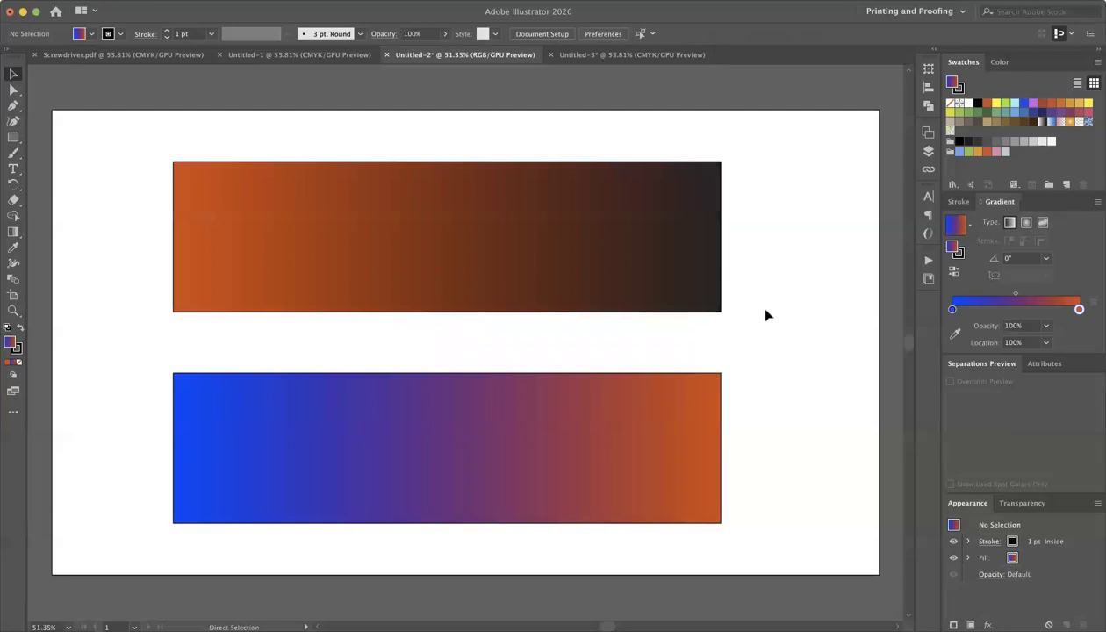
pyautogui.doubleClick(987, 103)
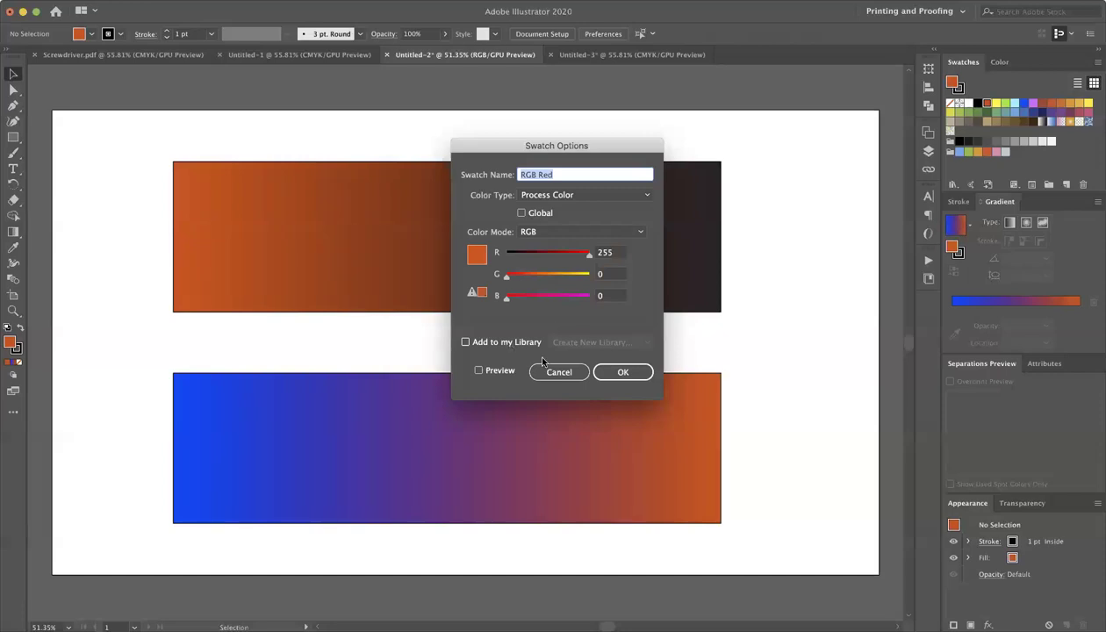
pyautogui.moveTo(580, 252); pyautogui.dragTo(498, 257)
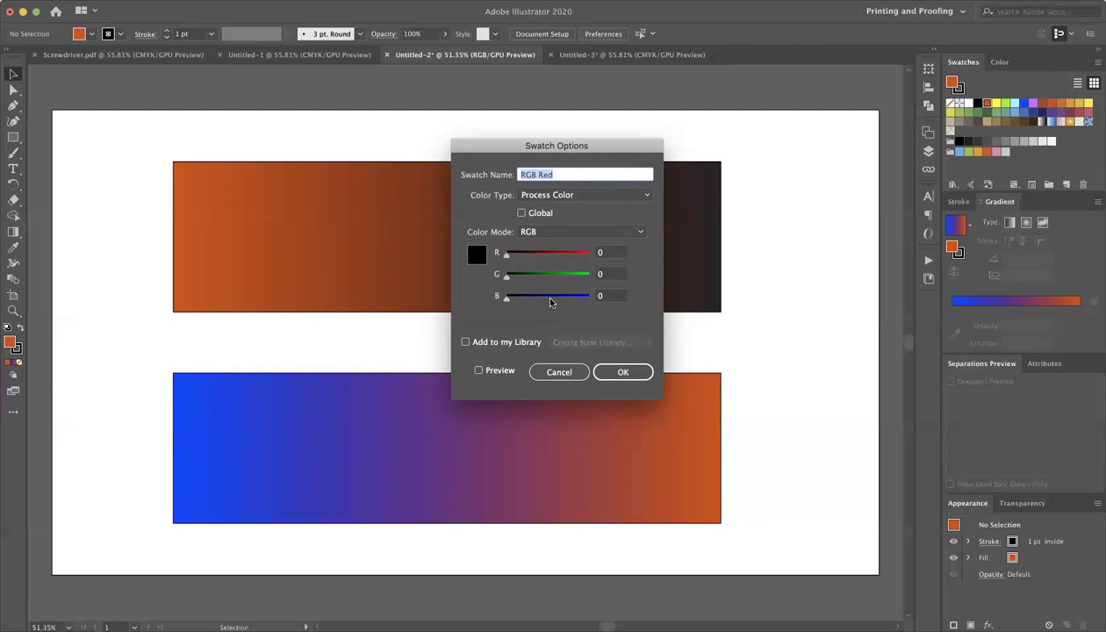
pyautogui.click(558, 370)
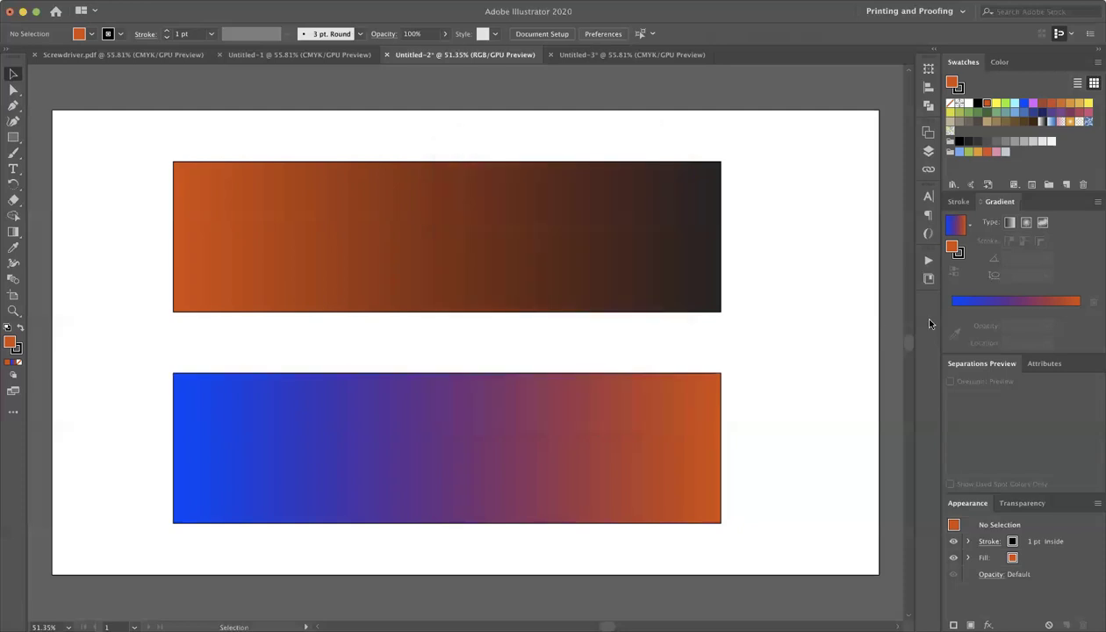
# Switch Untitled-2 back to CMYK Color through File > Document Color Mode.
pyautogui.press('a')
pyautogui.press('v')
pyautogui.click(132, 0)
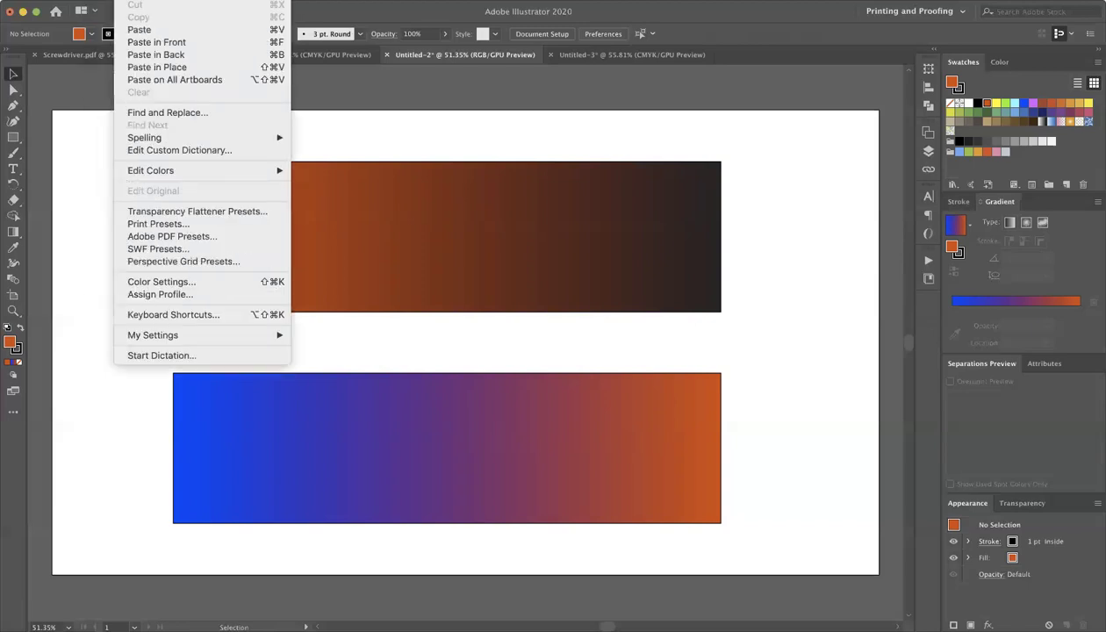
pyautogui.moveTo(100, 0)
pyautogui.moveTo(191, 249)
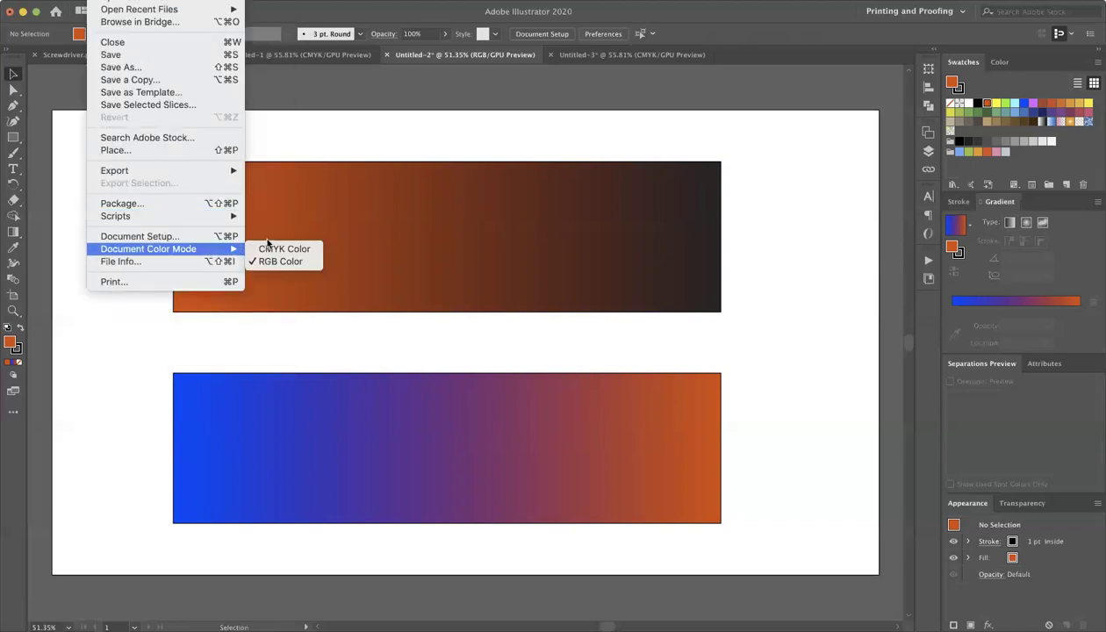
pyautogui.click(278, 249)
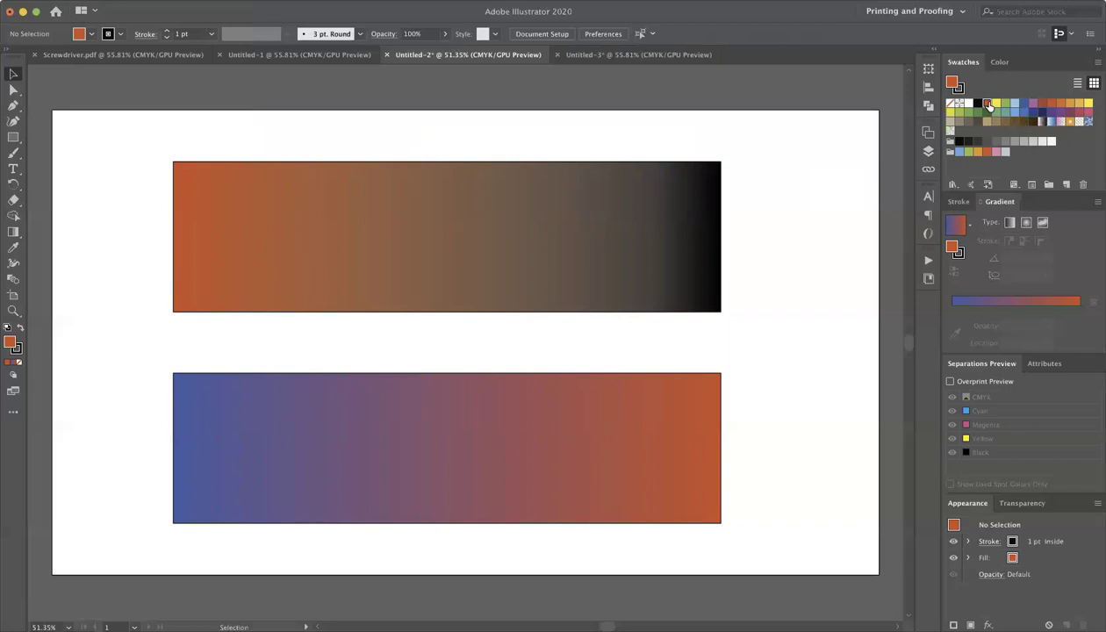
# Edit the Red swatch to C 0, M 100, Y 100, K 0.
pyautogui.doubleClick(986, 104)
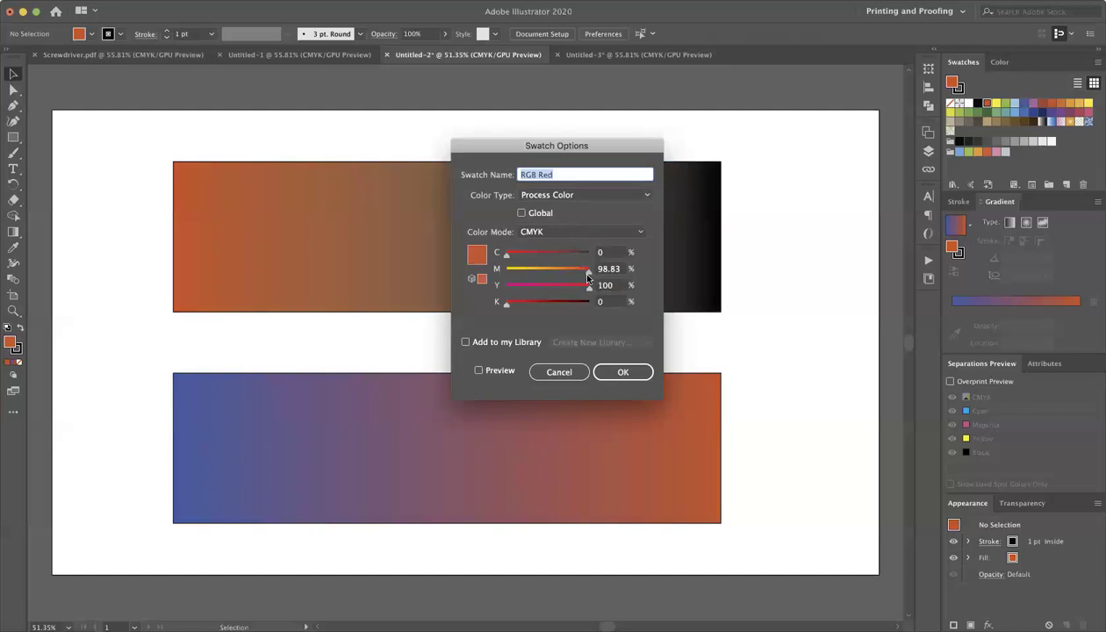
pyautogui.moveTo(591, 274); pyautogui.dragTo(614, 269)
pyautogui.click(633, 372)
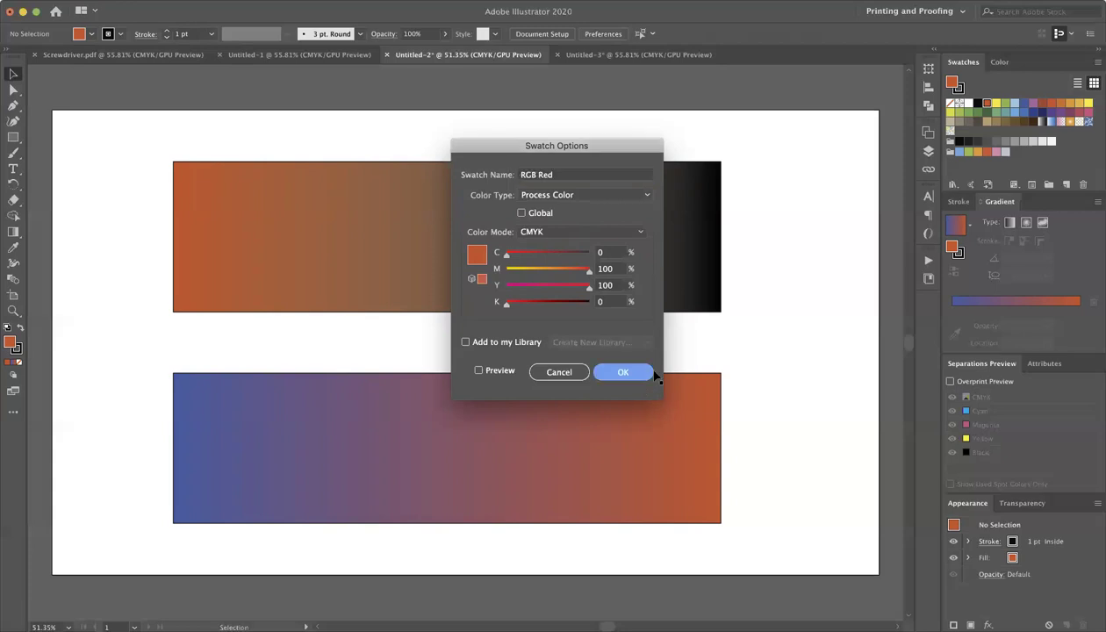
# Check the Black swatch unchanged, then inspect and select the top gradient's black end stop.
pyautogui.doubleClick(977, 103)
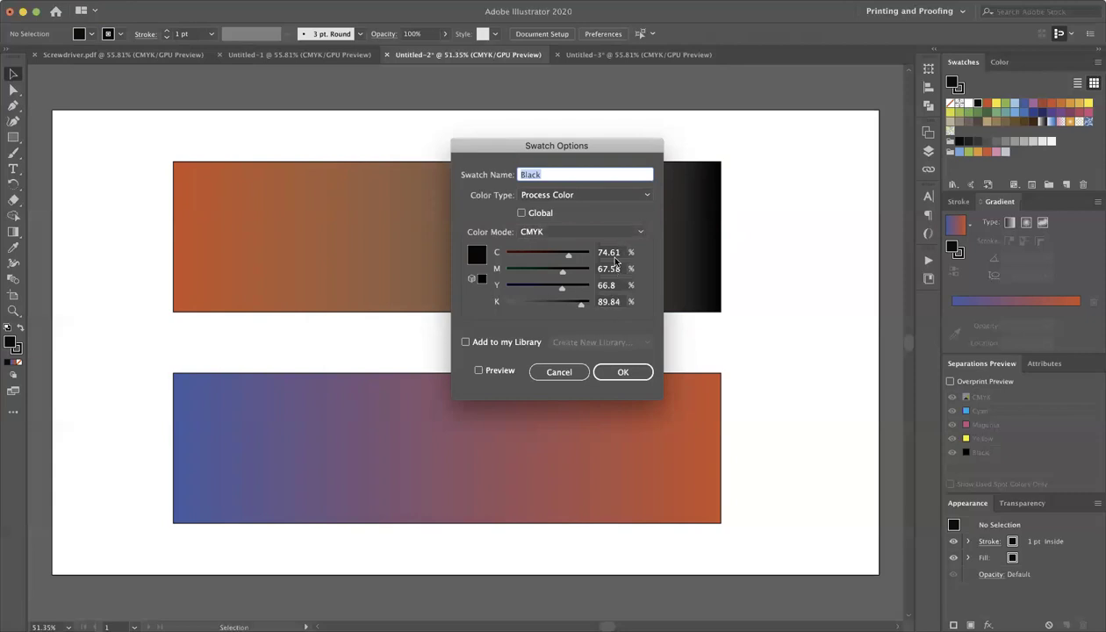
pyautogui.click(575, 374)
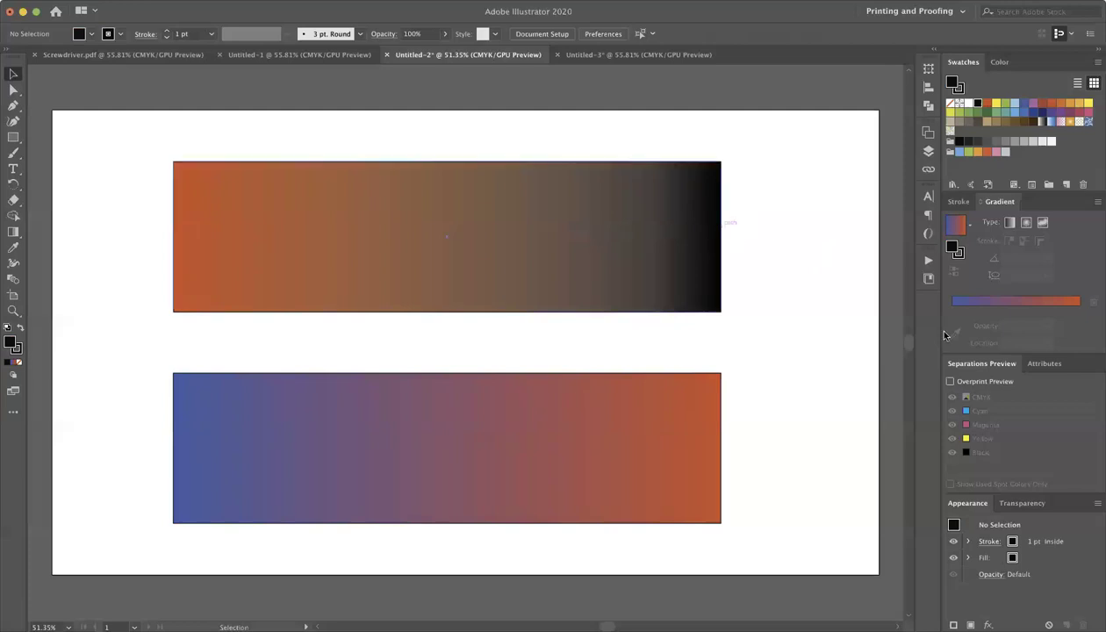
pyautogui.click(715, 246)
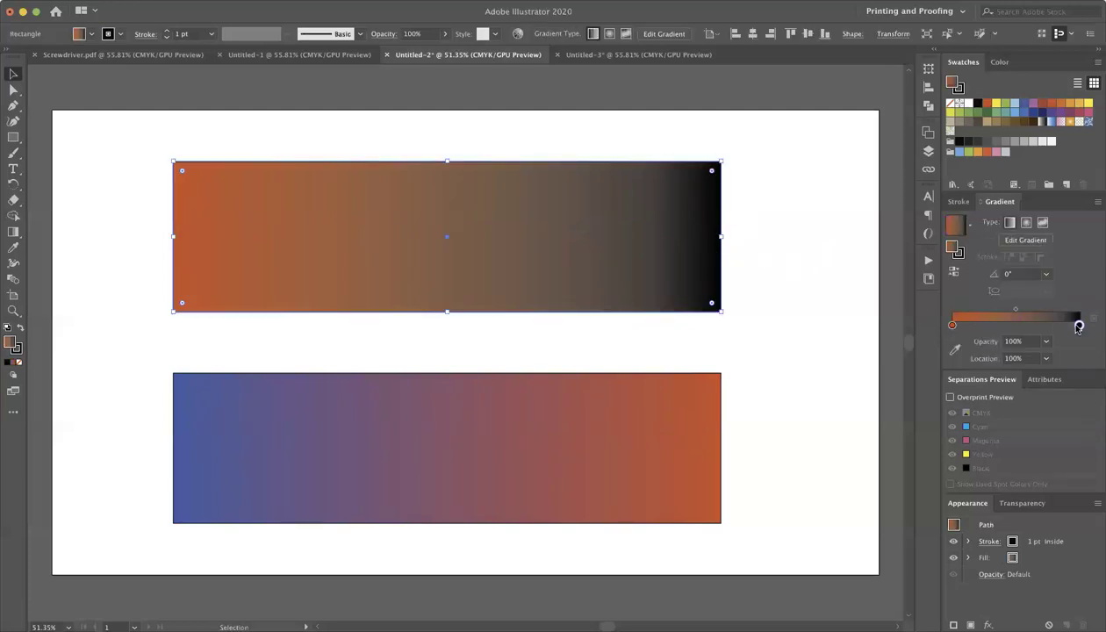
pyautogui.doubleClick(1078, 326)
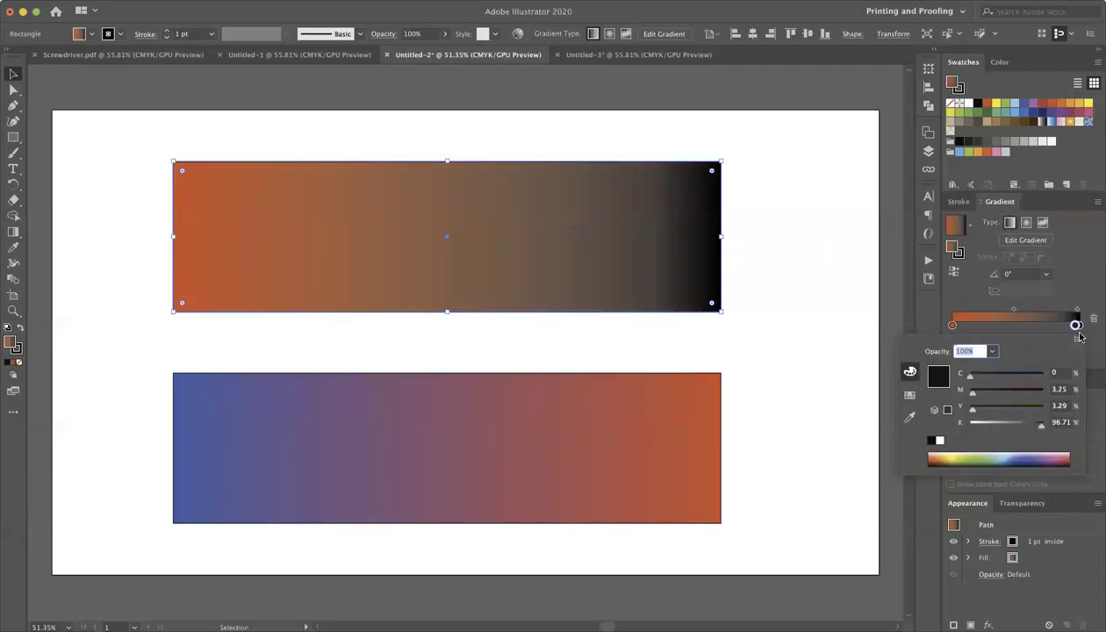
pyautogui.click(1075, 326)
# Reopen the top gradient's black end stop colour settings to set it to K 100.
pyautogui.press('Escape')
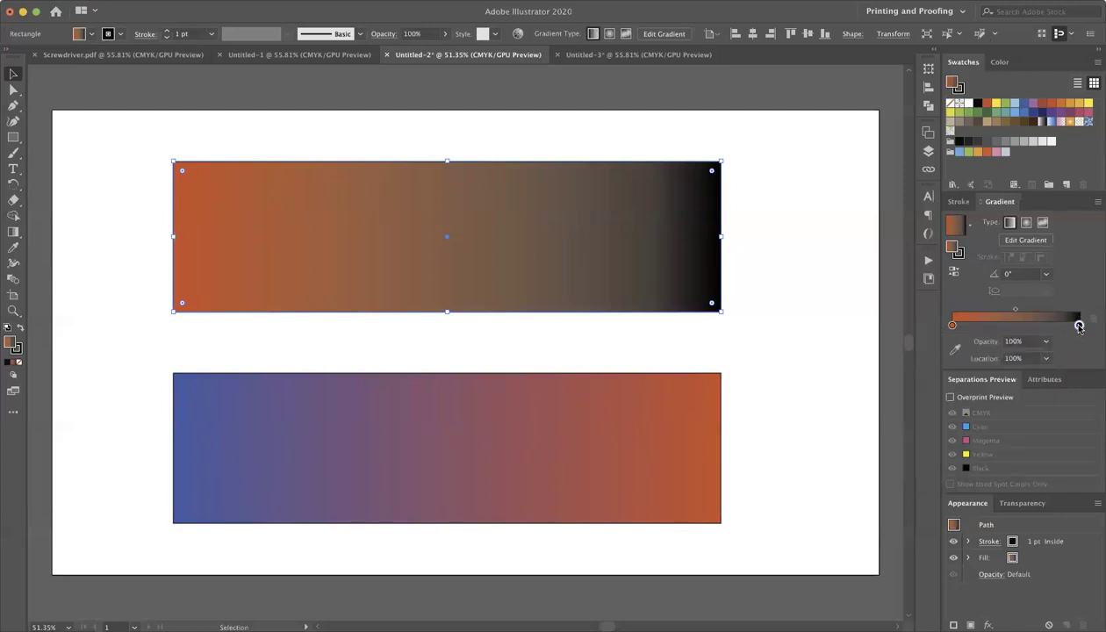
pyautogui.doubleClick(1078, 327)
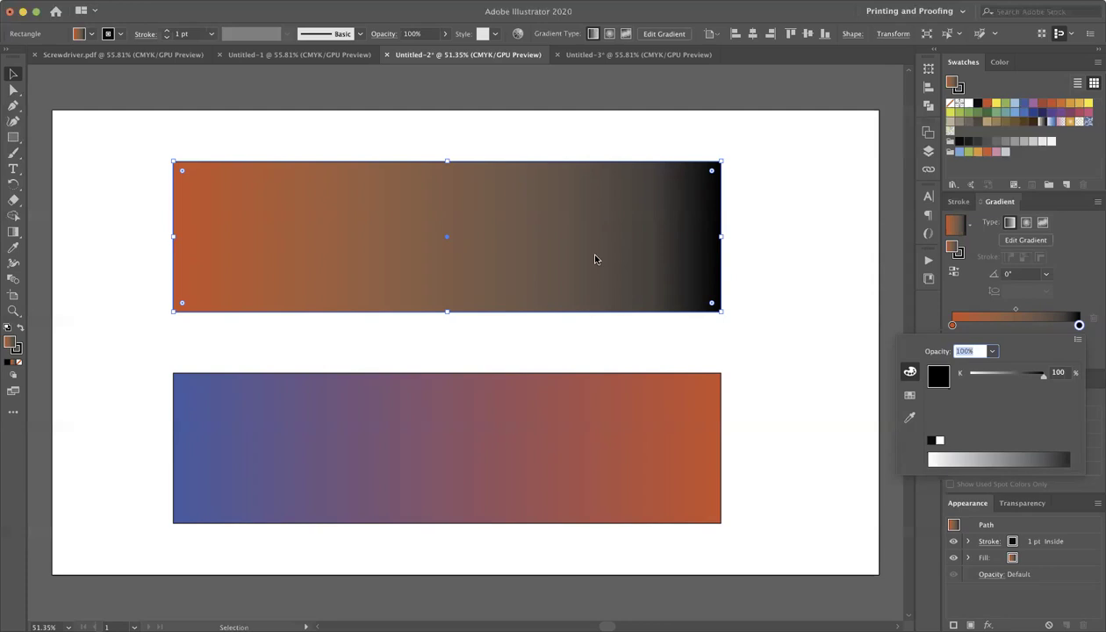
# Place a middle stop at about 50% on the top gradient, undoing misplaced attempts, and open its colour.
pyautogui.click(447, 240)
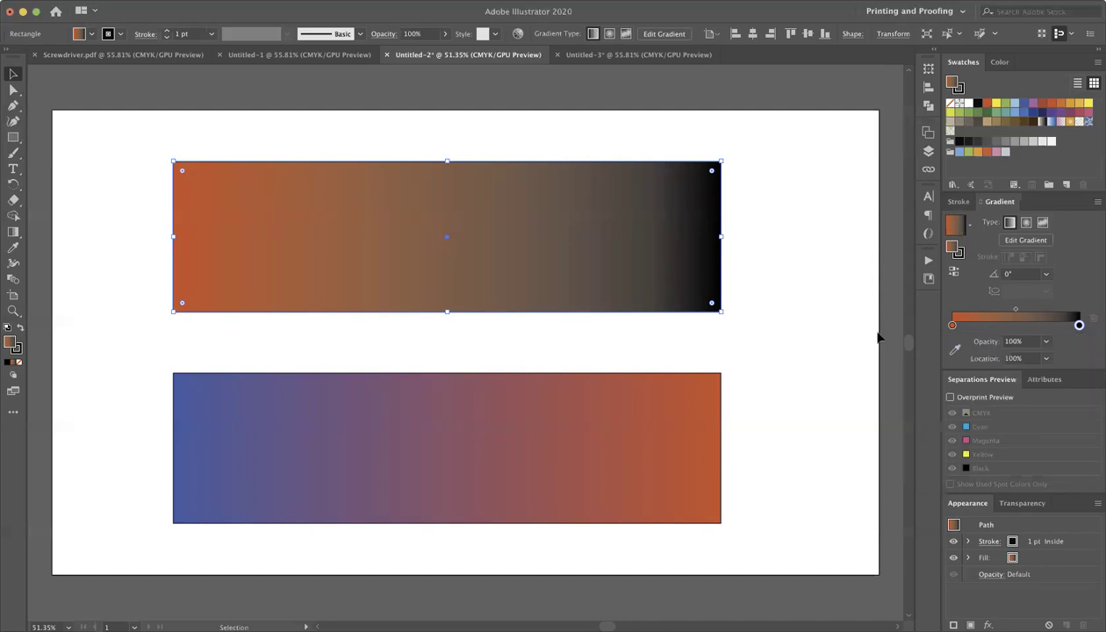
pyautogui.click(1016, 322)
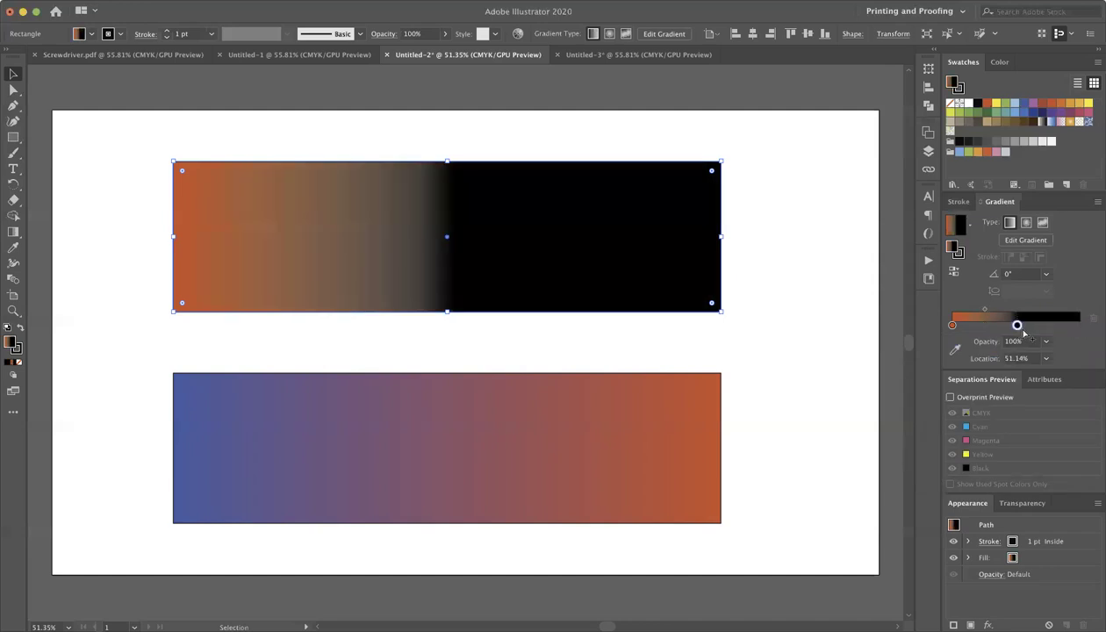
pyautogui.press('super+z')
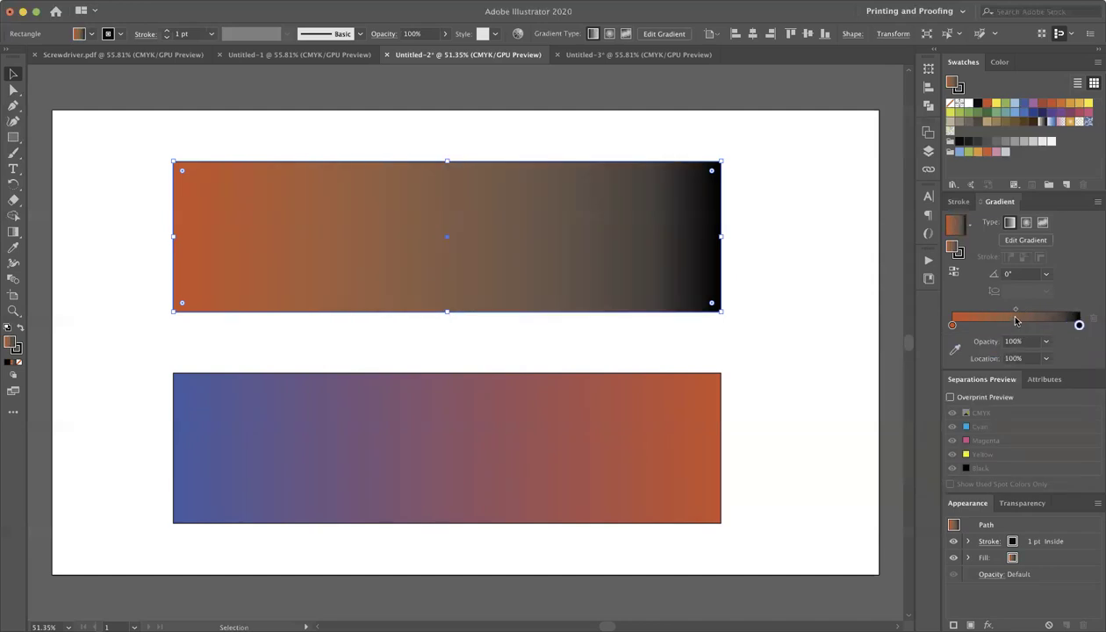
pyautogui.click(1016, 323)
pyautogui.press('super+z')
pyautogui.click(998, 322)
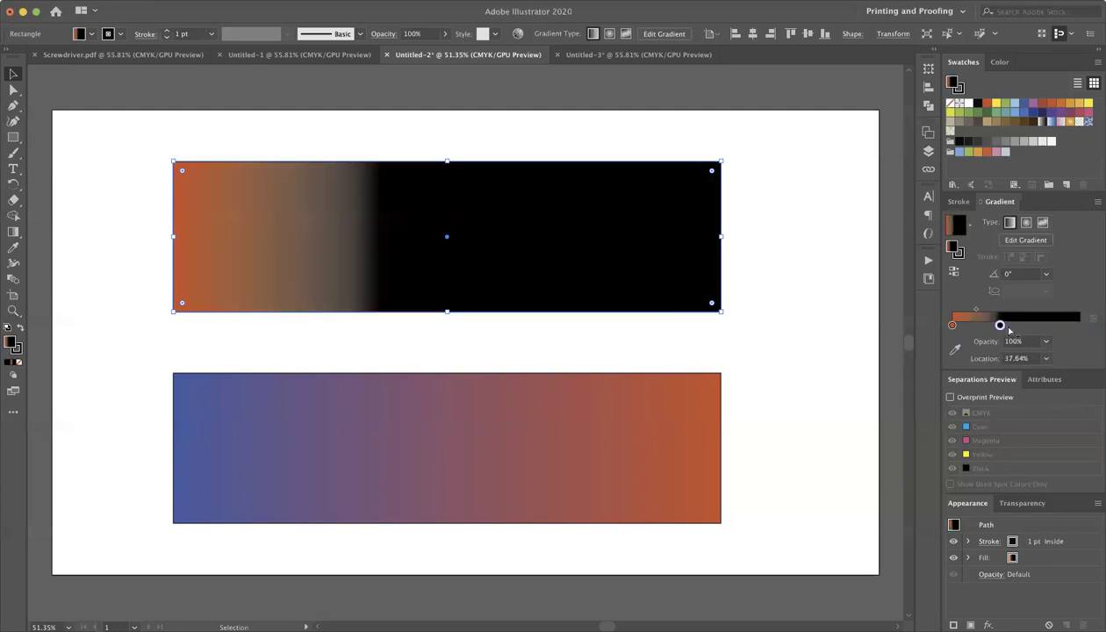
pyautogui.press('super+z')
pyautogui.click(1009, 323)
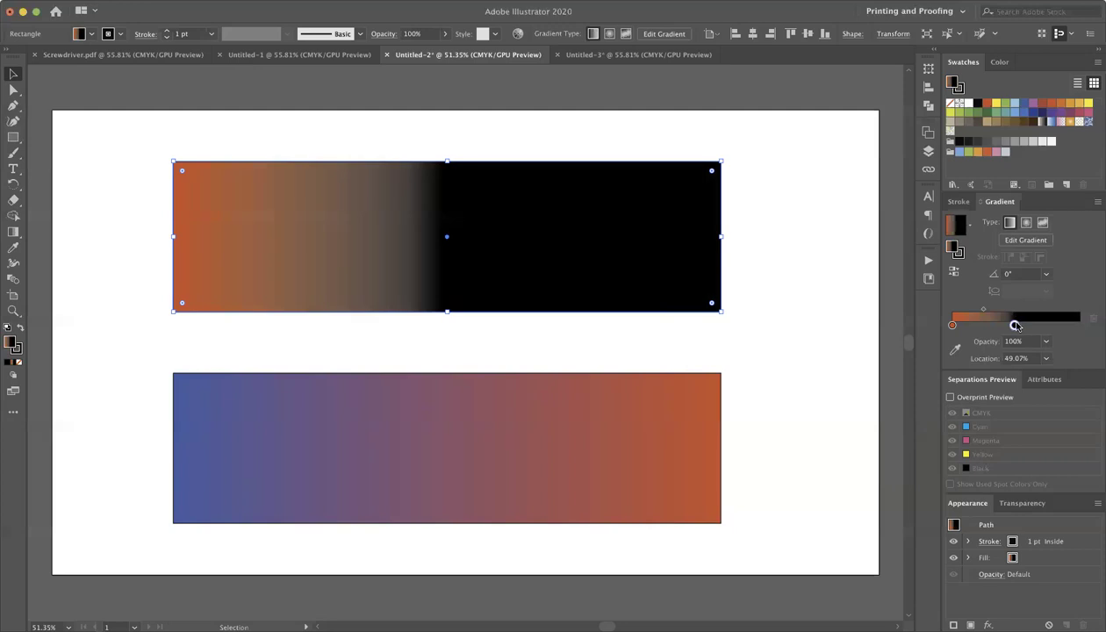
pyautogui.press('super+z')
pyautogui.click(1013, 323)
pyautogui.press('super+z')
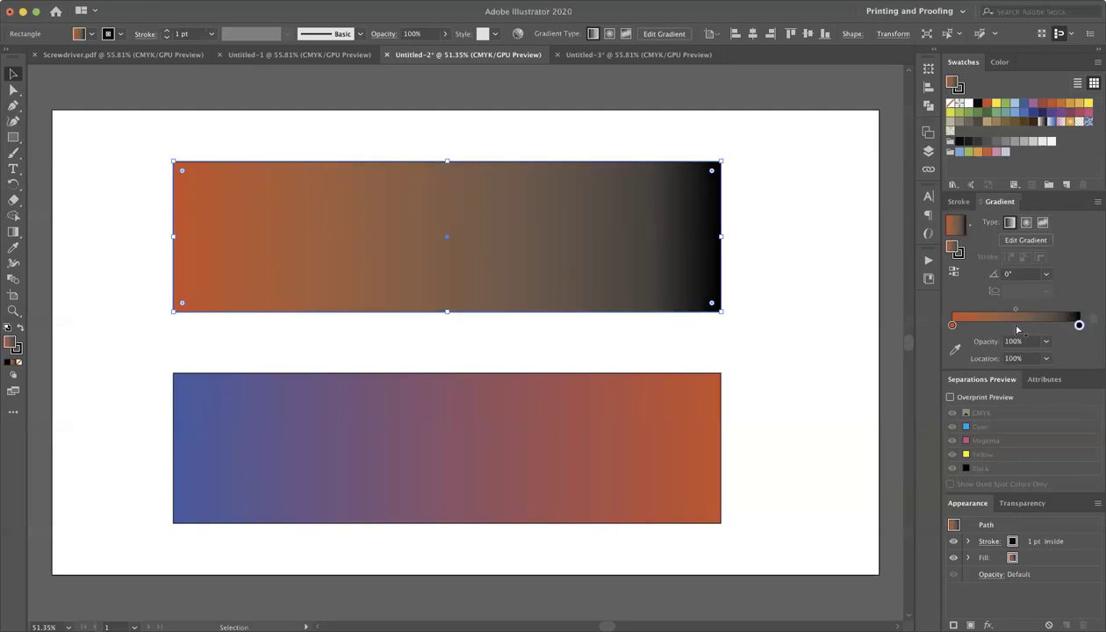
pyautogui.click(1016, 324)
pyautogui.doubleClick(1015, 325)
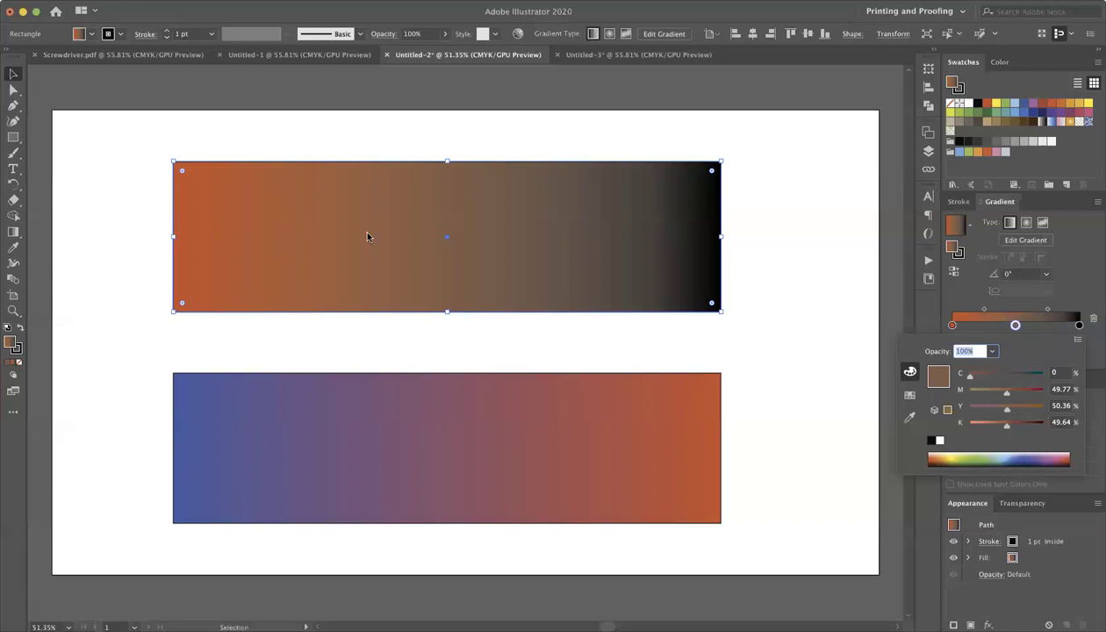
# Select the bottom rectangle and check the colour values of its blue end stop.
pyautogui.click(513, 408)
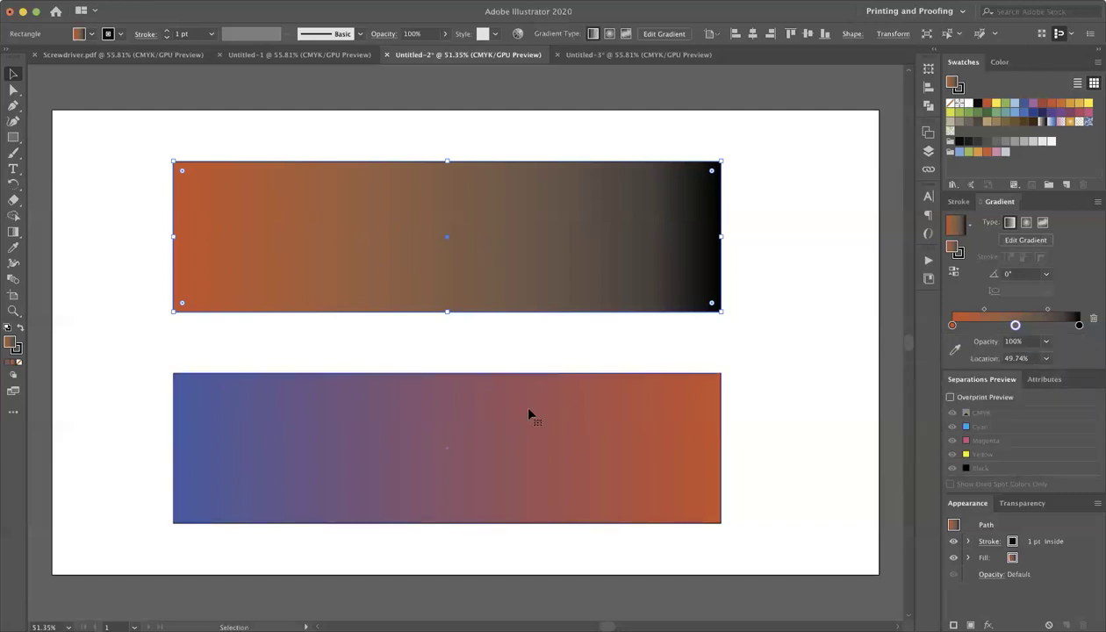
pyautogui.click(526, 412)
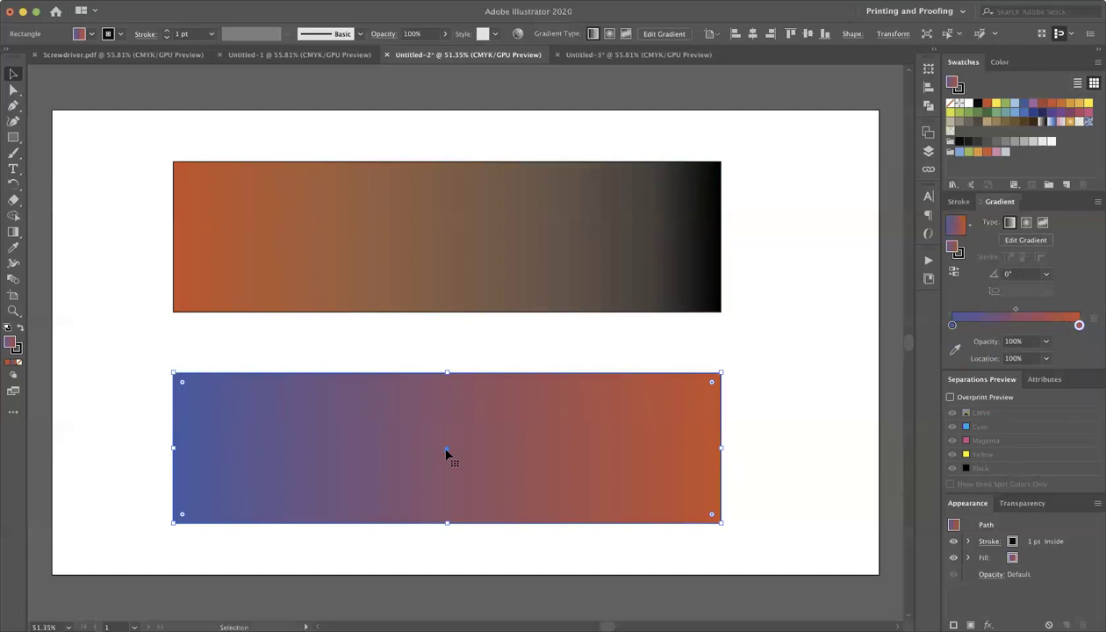
pyautogui.doubleClick(951, 325)
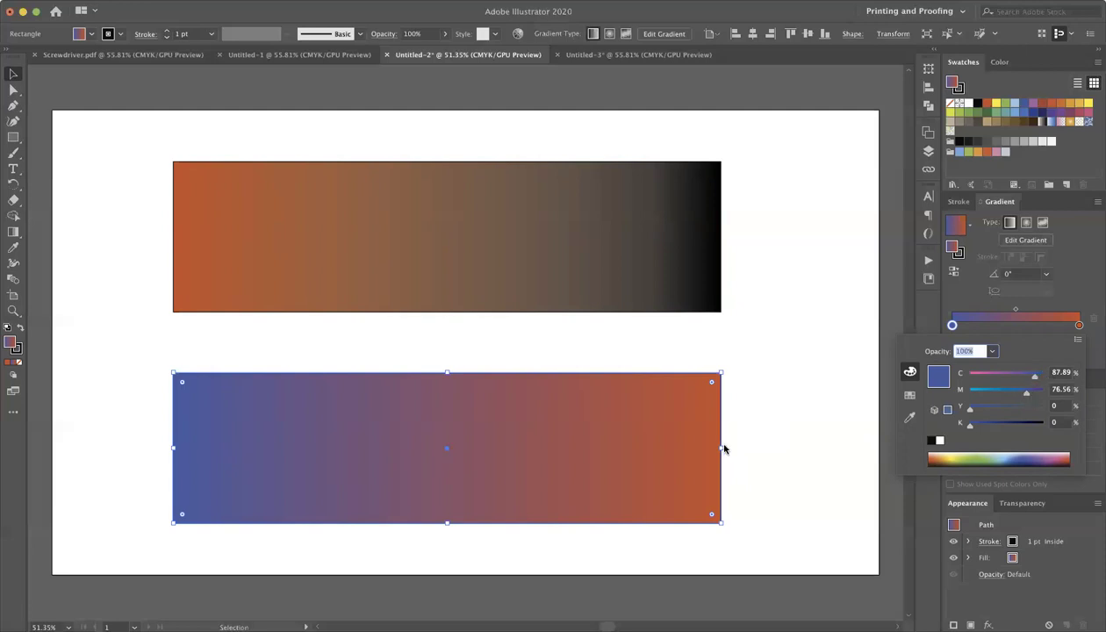
pyautogui.click(873, 400)
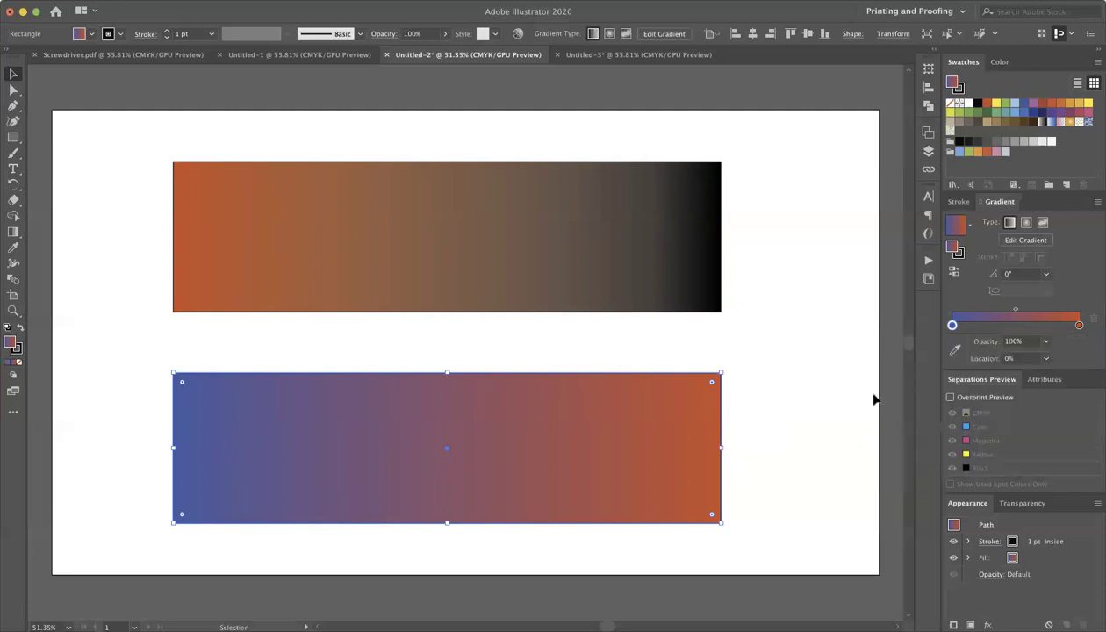
# Check the orange end stop, then add a purple middle stop near 51% and view its CMYK values.
pyautogui.doubleClick(1078, 324)
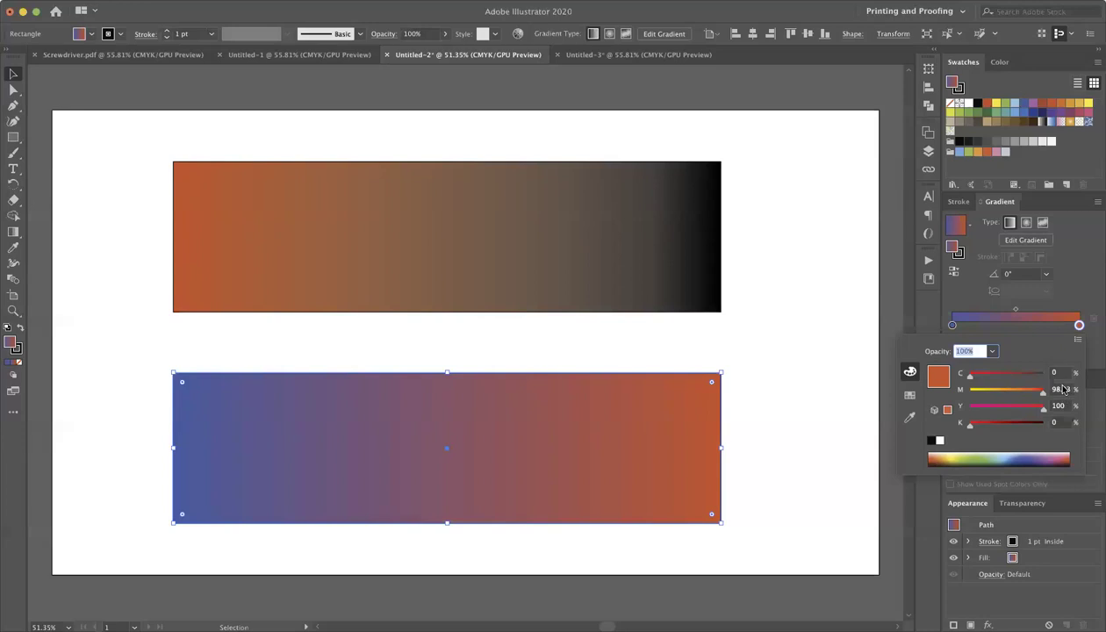
pyautogui.click(775, 394)
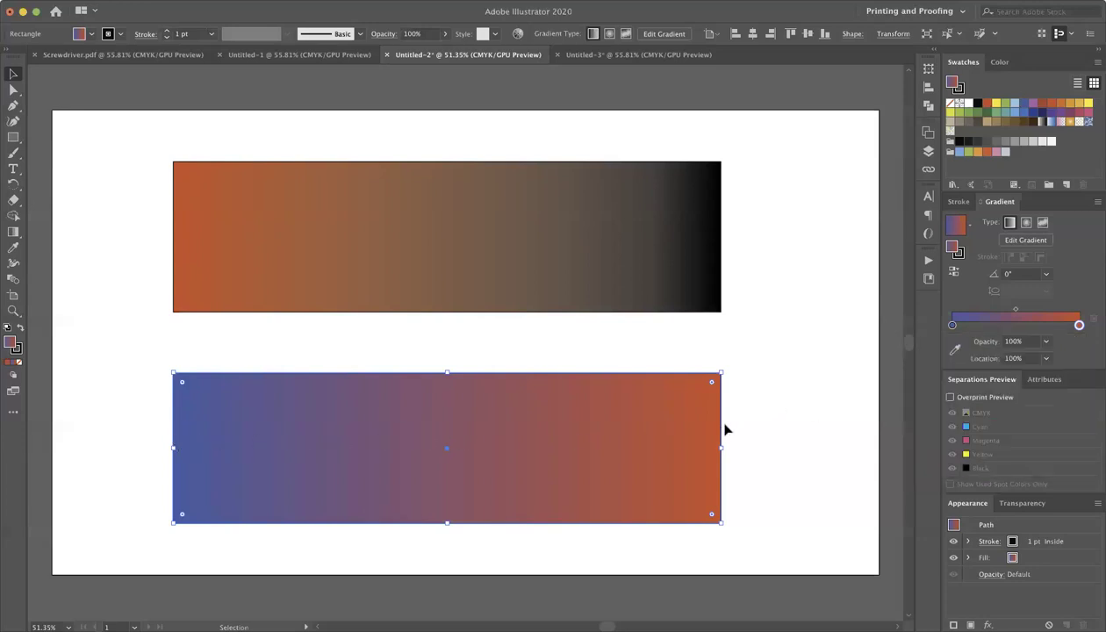
pyautogui.click(1015, 325)
pyautogui.doubleClick(1016, 325)
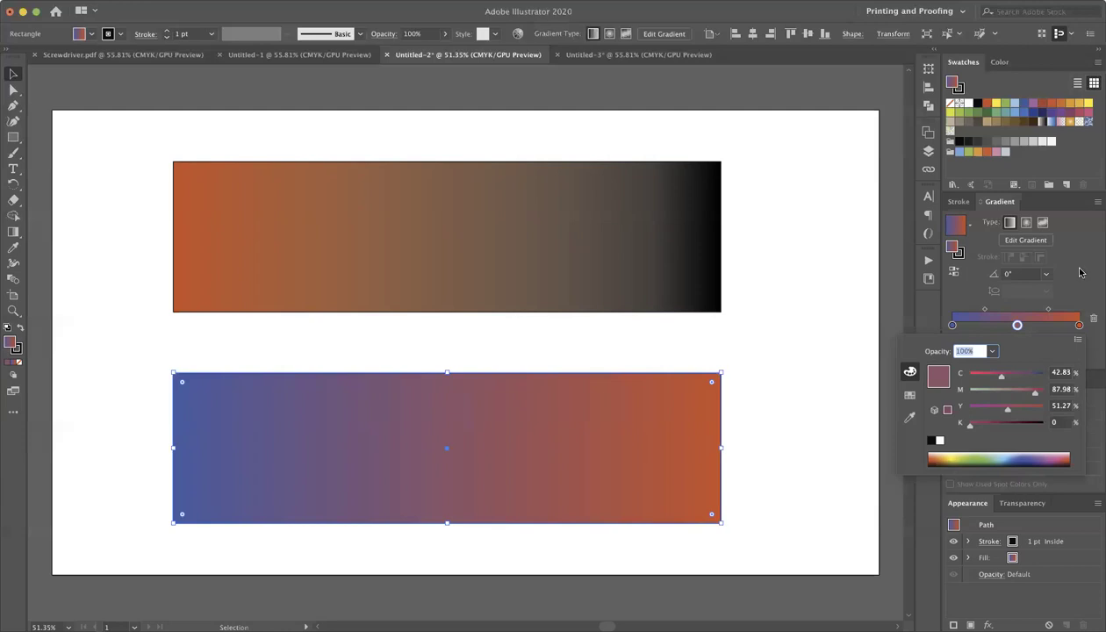
# Remove the top gradient's middle stop and set its end stop to the orange-red swatch.
pyautogui.press('Escape')
pyautogui.click(585, 250)
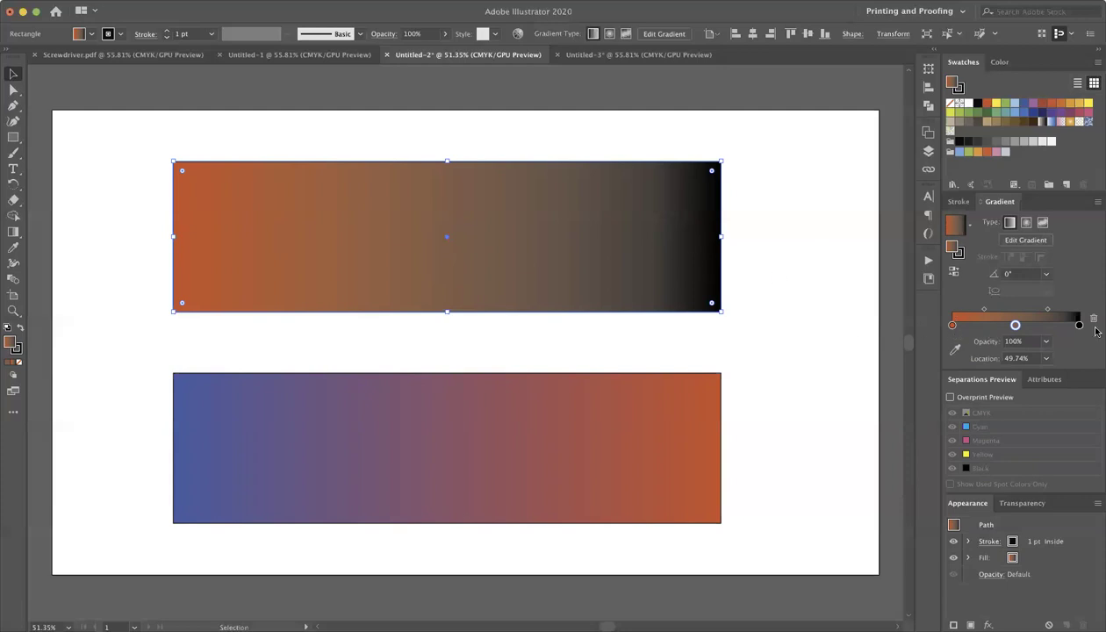
pyautogui.moveTo(1016, 326); pyautogui.dragTo(999, 346)
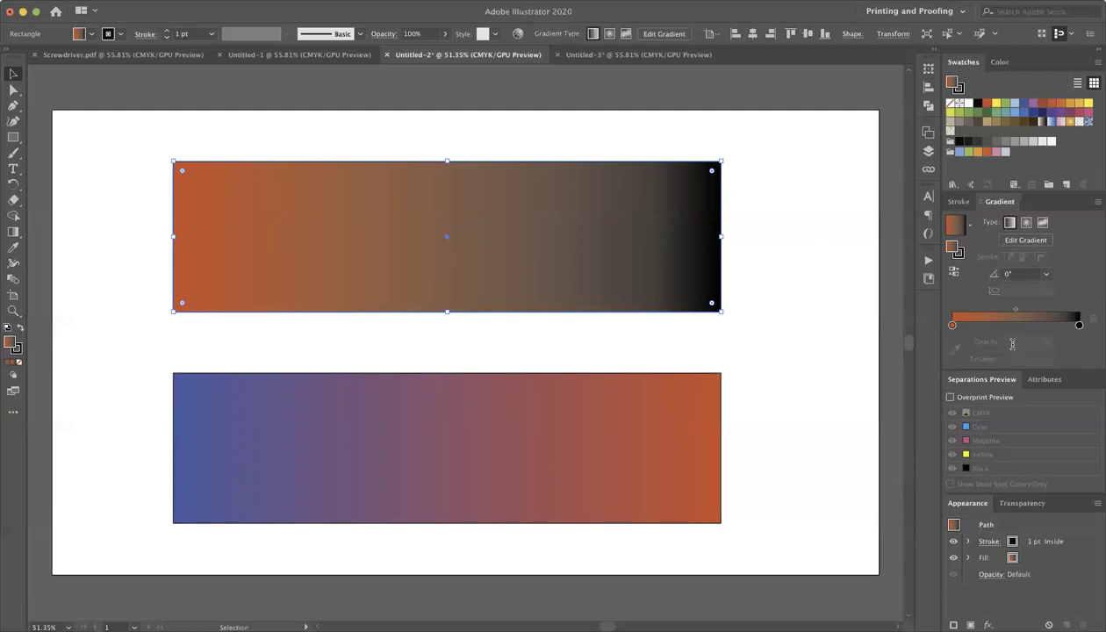
pyautogui.doubleClick(1079, 326)
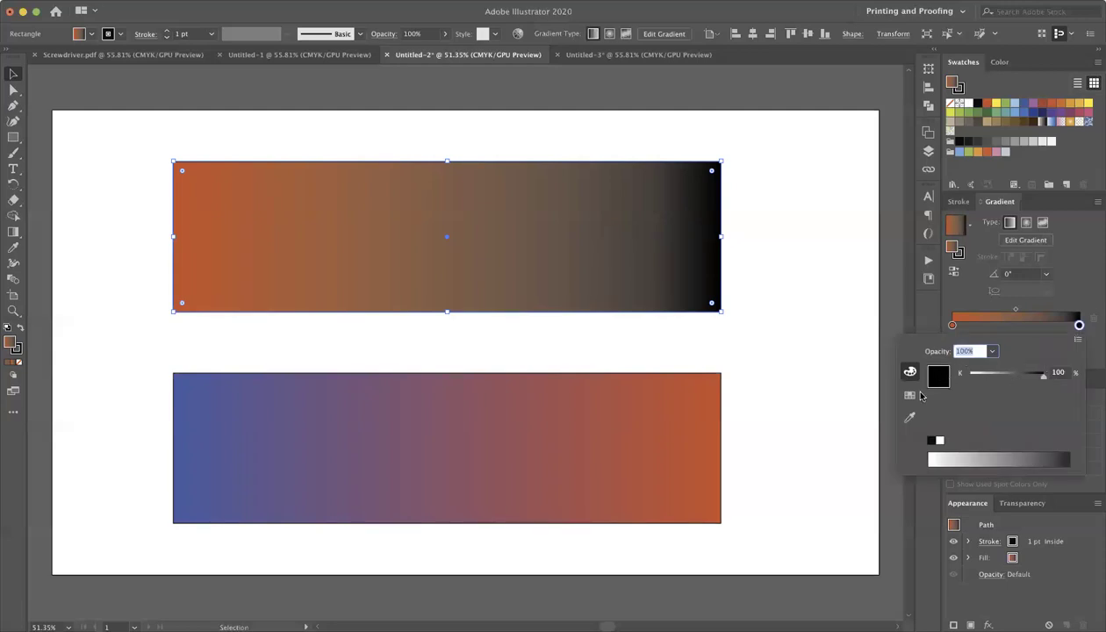
pyautogui.click(909, 395)
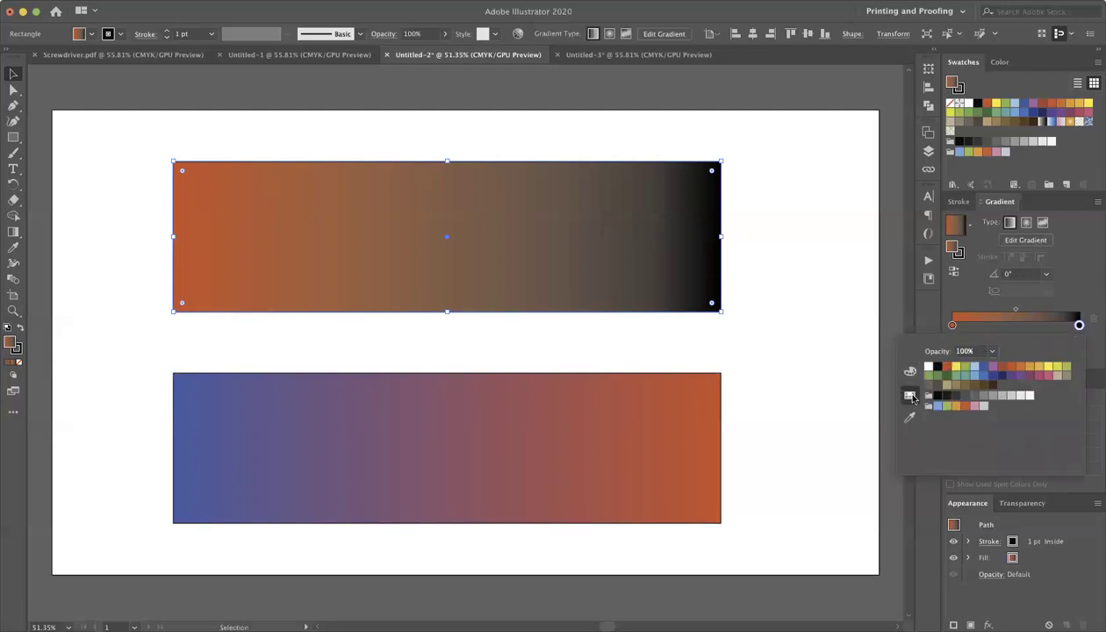
pyautogui.click(946, 366)
pyautogui.click(1078, 325)
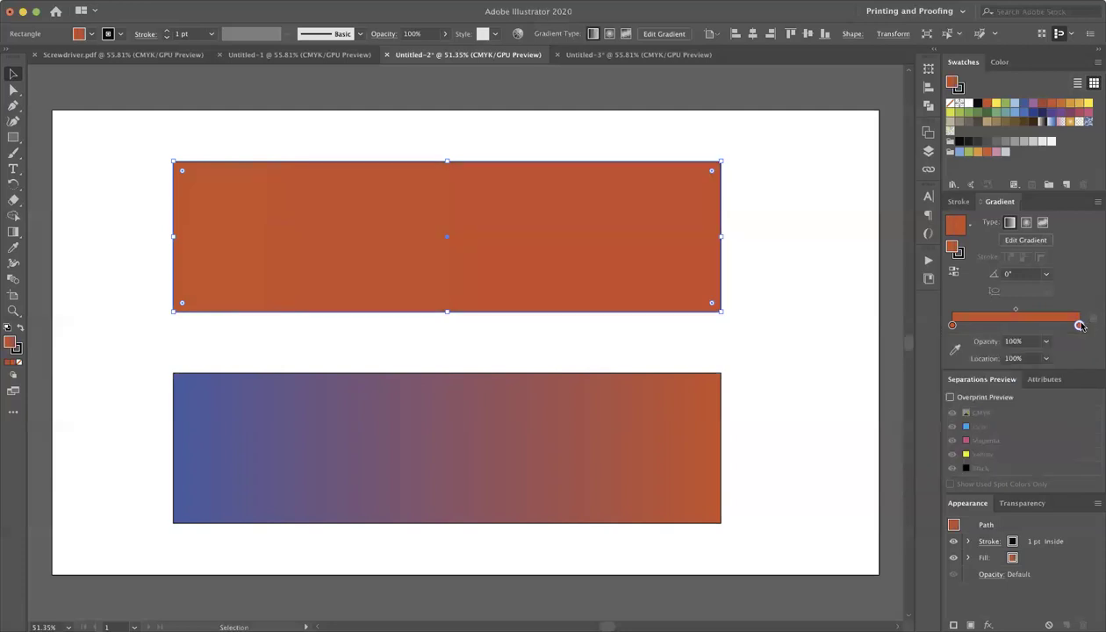
# Raise the end stop's black to 100% for a rich black of C0 M100 Y100 K100.
pyautogui.doubleClick(1079, 325)
pyautogui.click(909, 371)
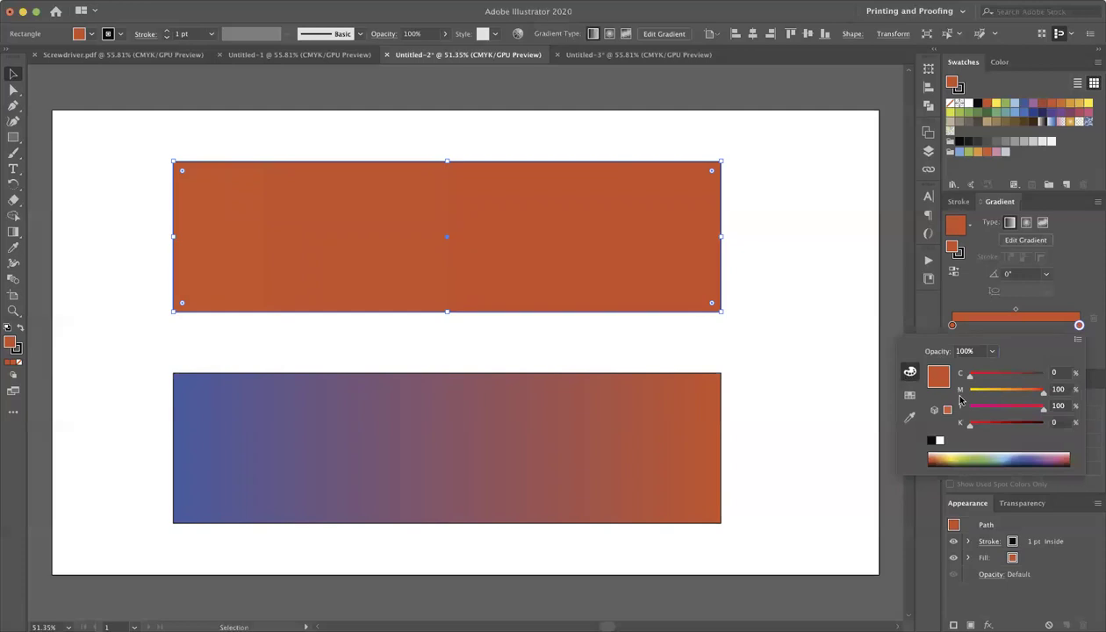
pyautogui.moveTo(970, 425); pyautogui.dragTo(1055, 425)
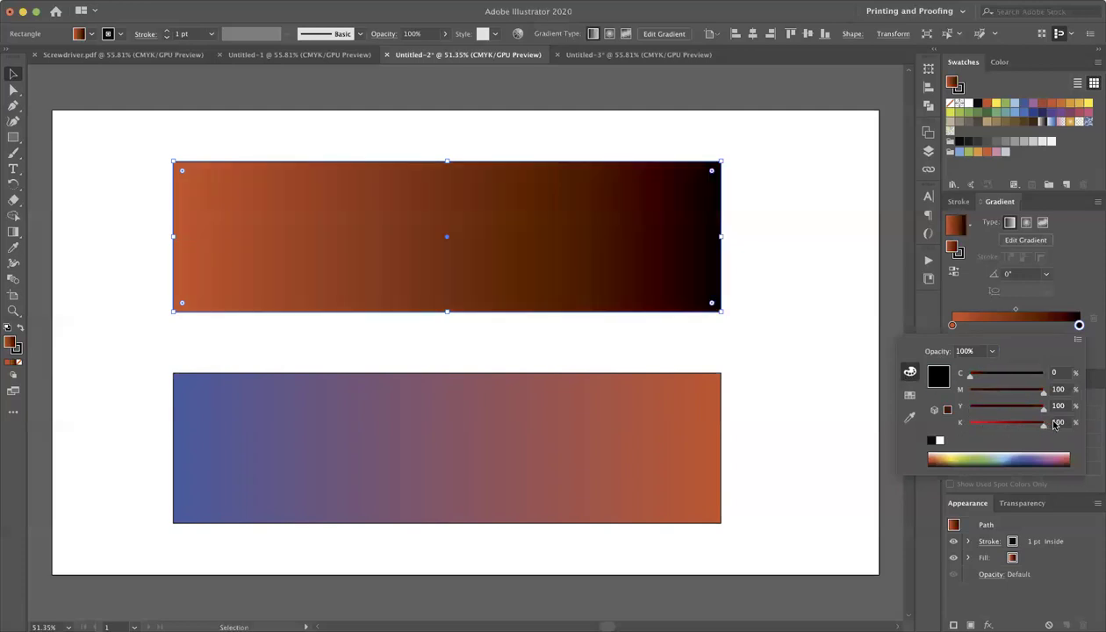
pyautogui.click(815, 222)
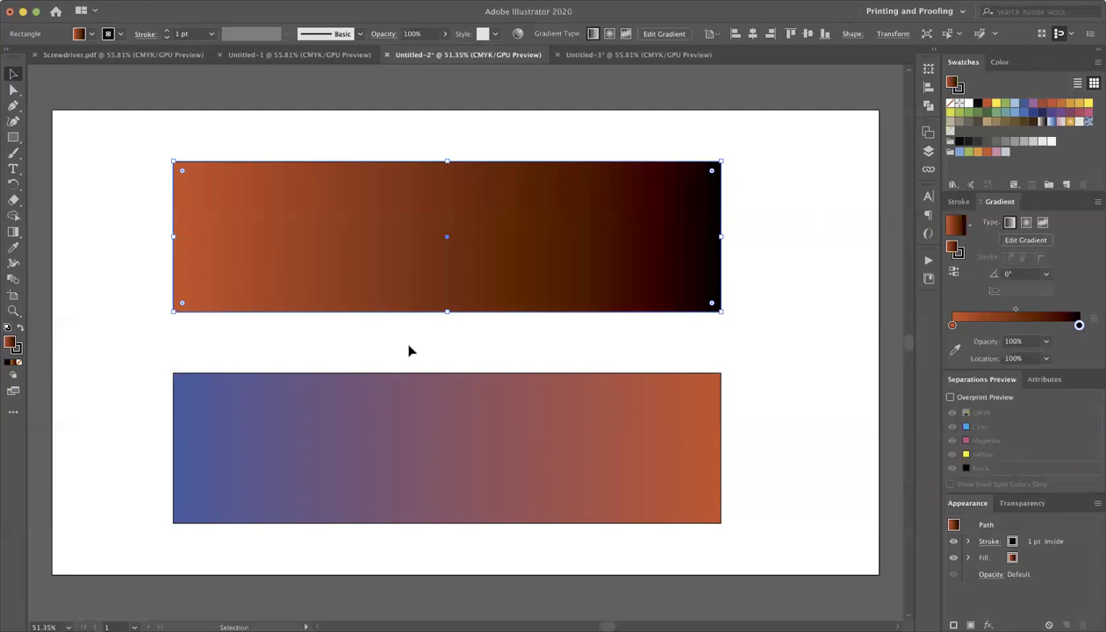
pyautogui.click(822, 276)
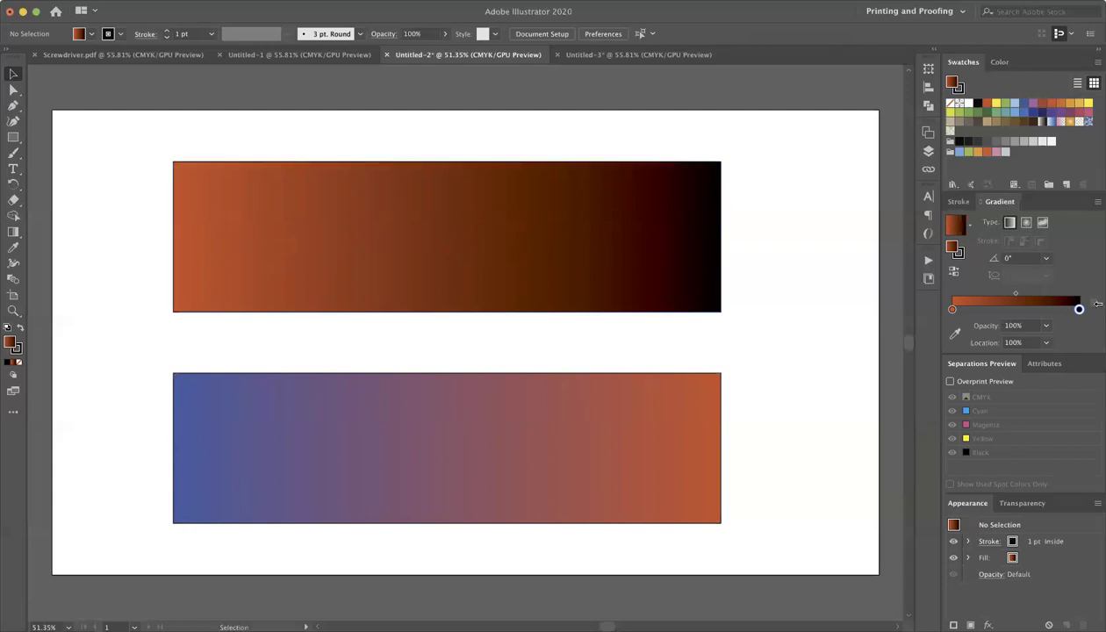
pyautogui.doubleClick(951, 309)
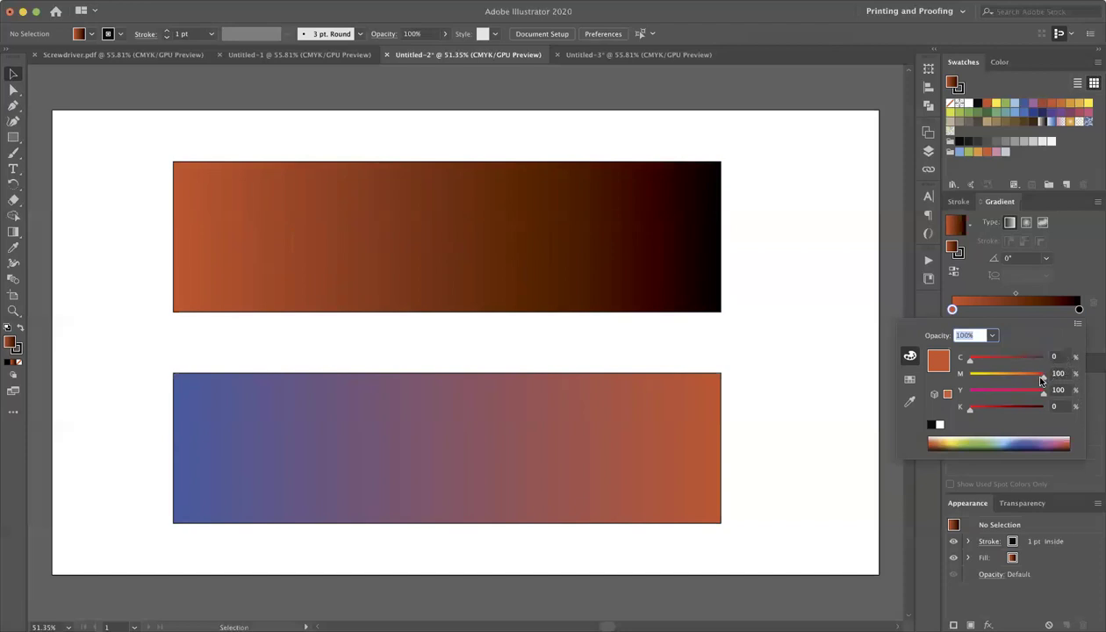
pyautogui.click(1081, 310)
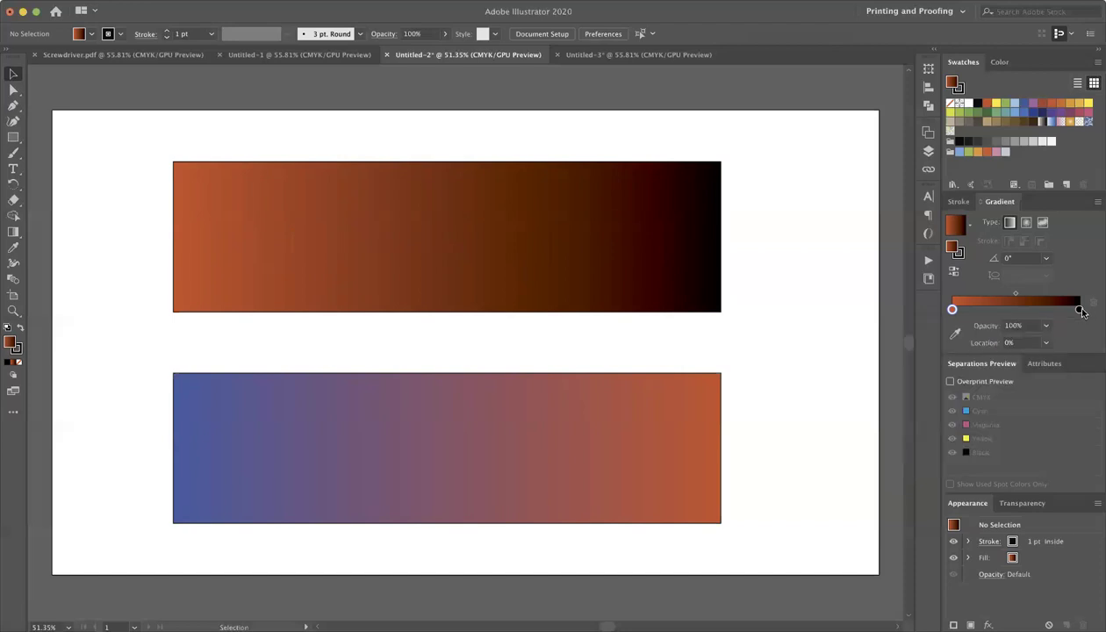
pyautogui.doubleClick(1079, 310)
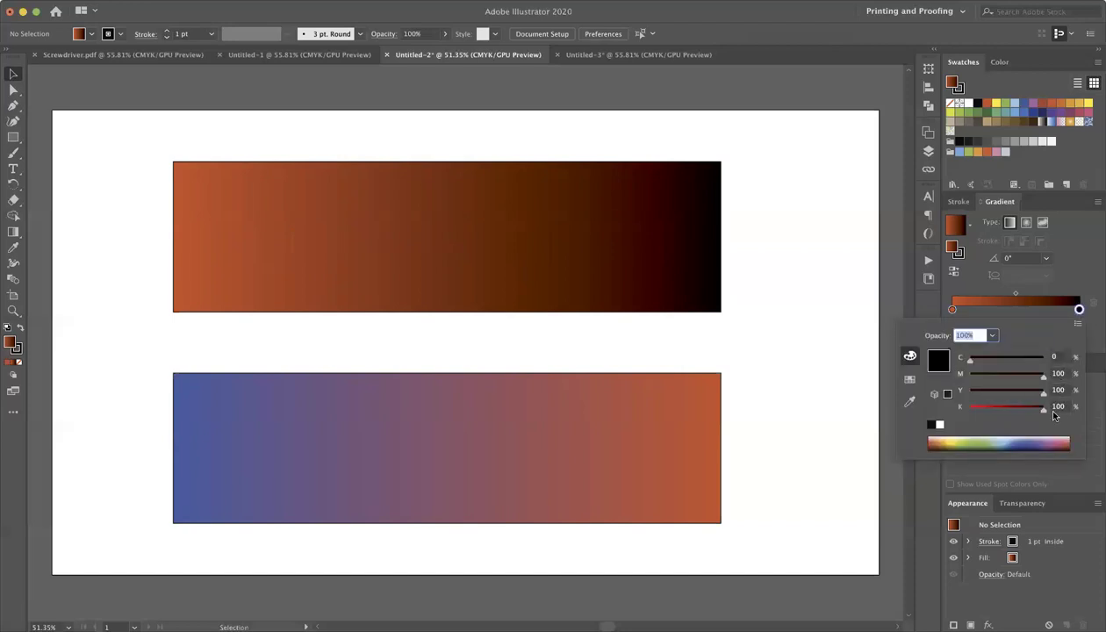
pyautogui.click(807, 212)
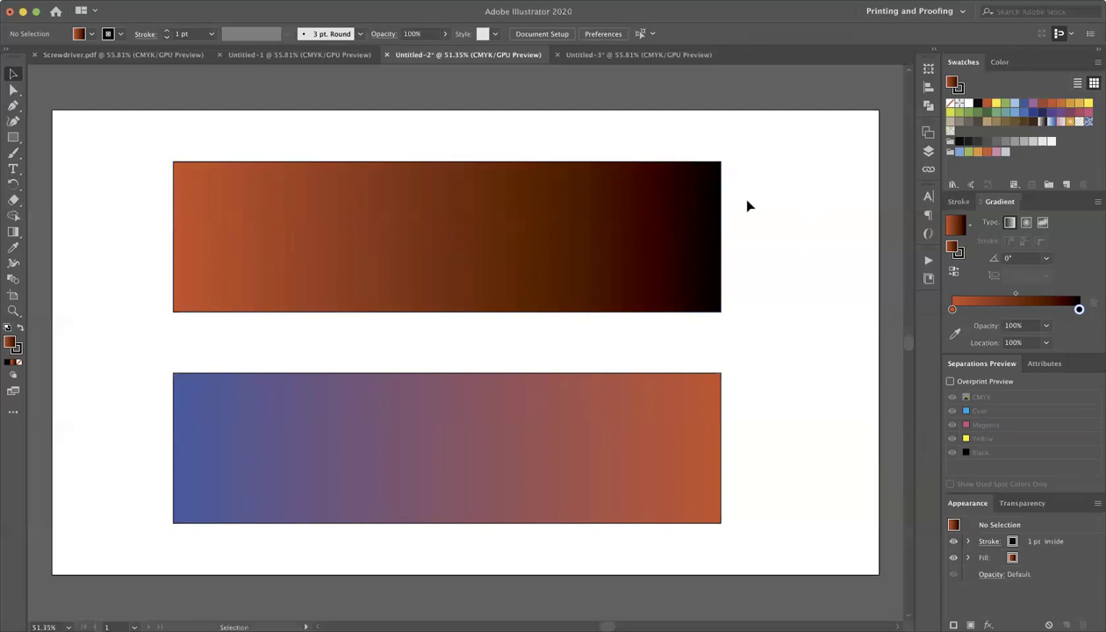
pyautogui.hscroll(1, 780, 198)
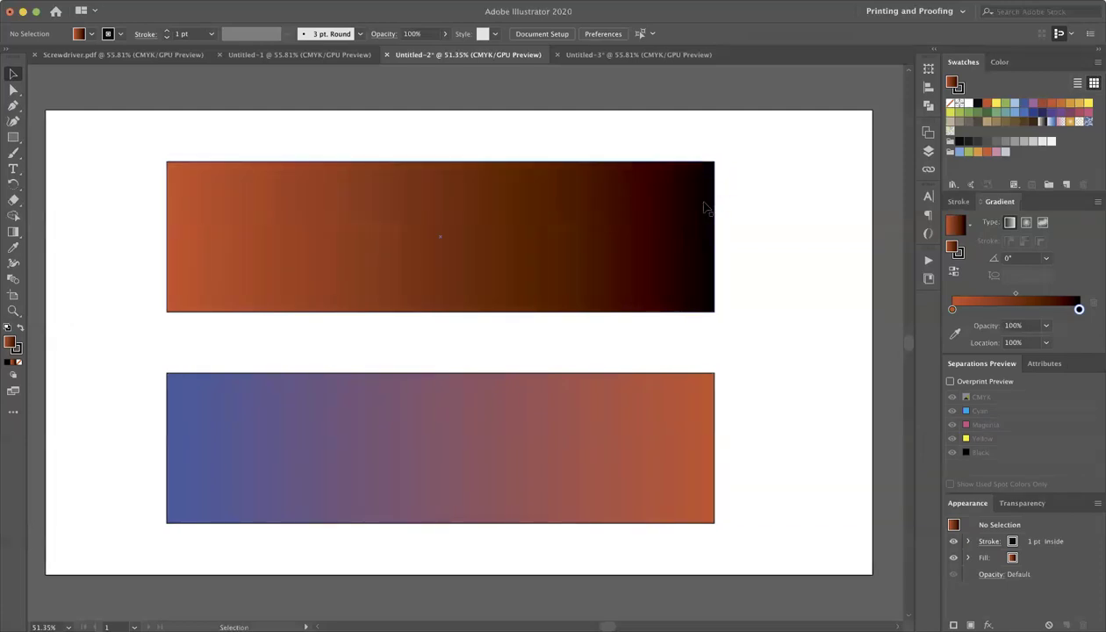
# Replace the bottom gradient's middle stop with a new purple stop at about 50.5%.
pyautogui.click(619, 405)
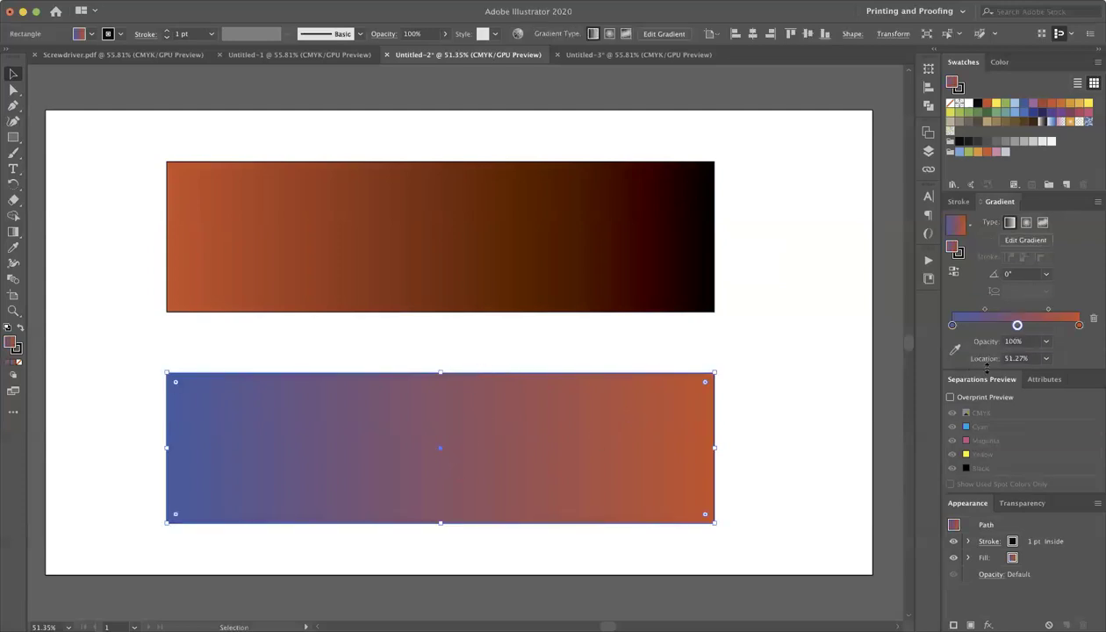
pyautogui.moveTo(1015, 325); pyautogui.dragTo(1066, 112)
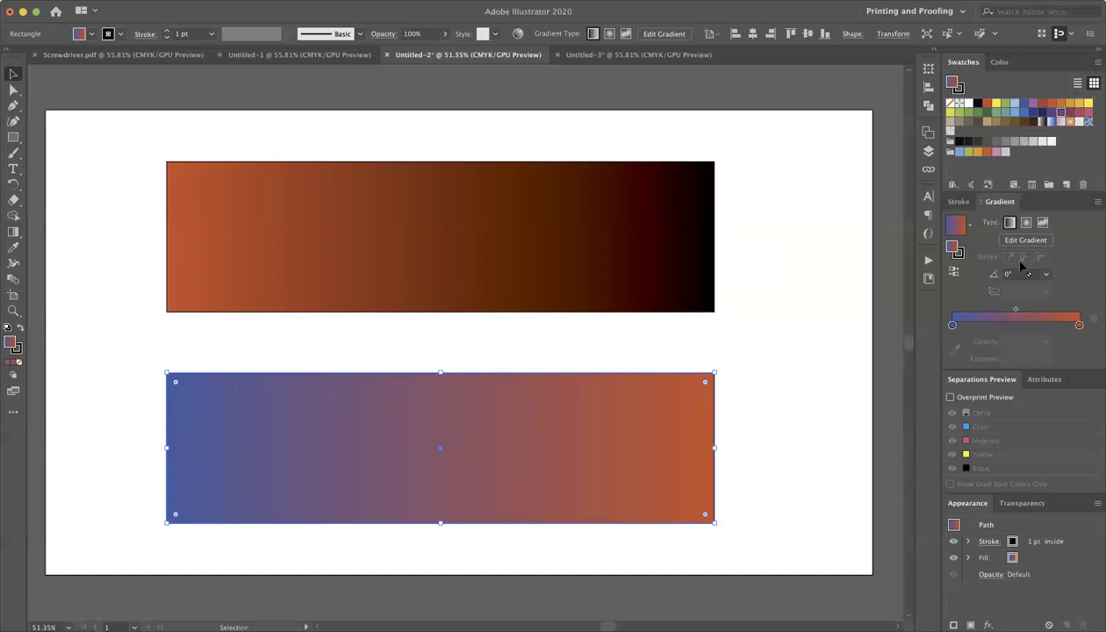
pyautogui.click(1017, 324)
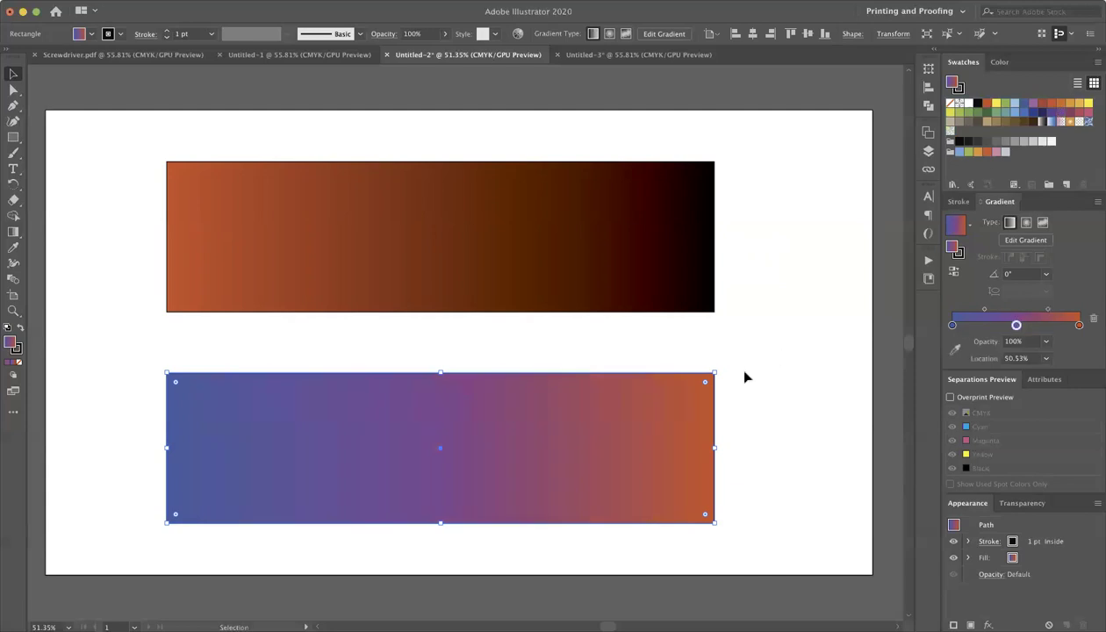
pyautogui.click(821, 364)
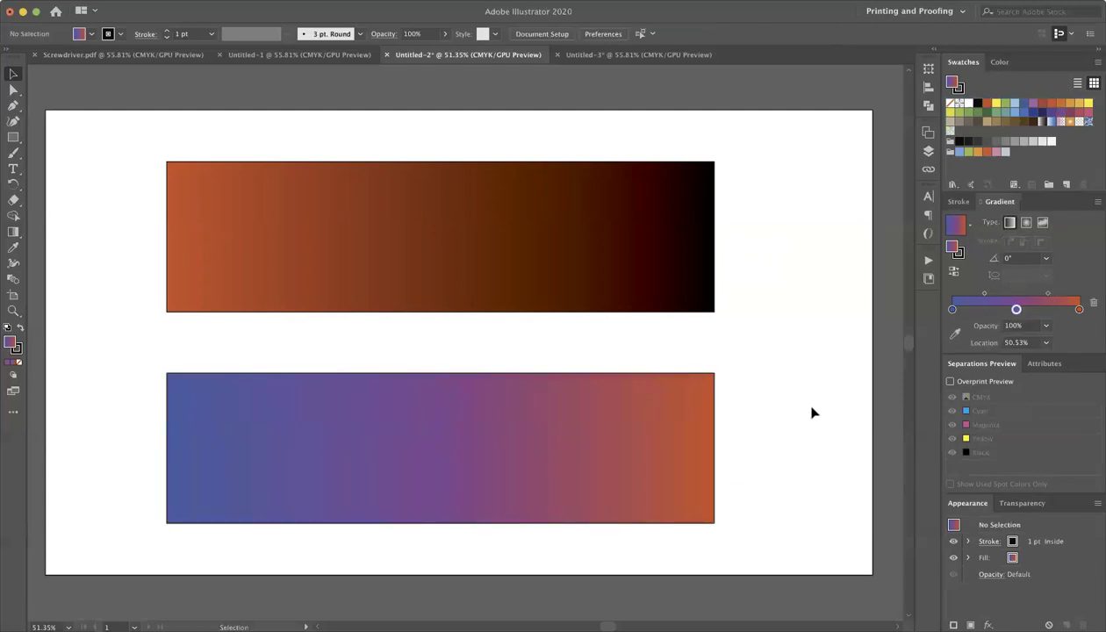